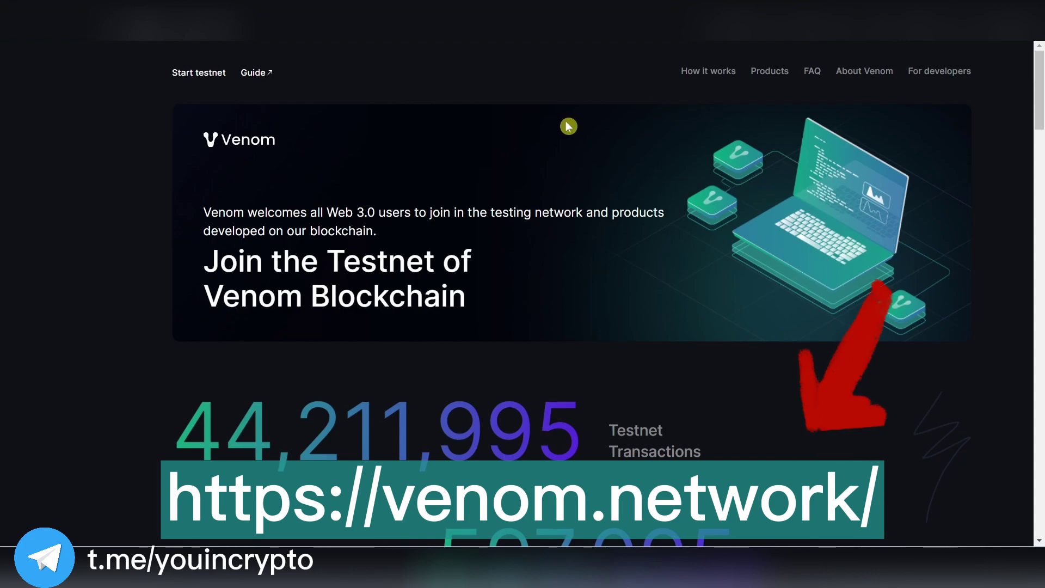
Scroll to 'How it works' and follow the Chrome link under 'Install Venom Wallet'.
scroll(566, 125, down, 2)
scroll(566, 126, down, 6)
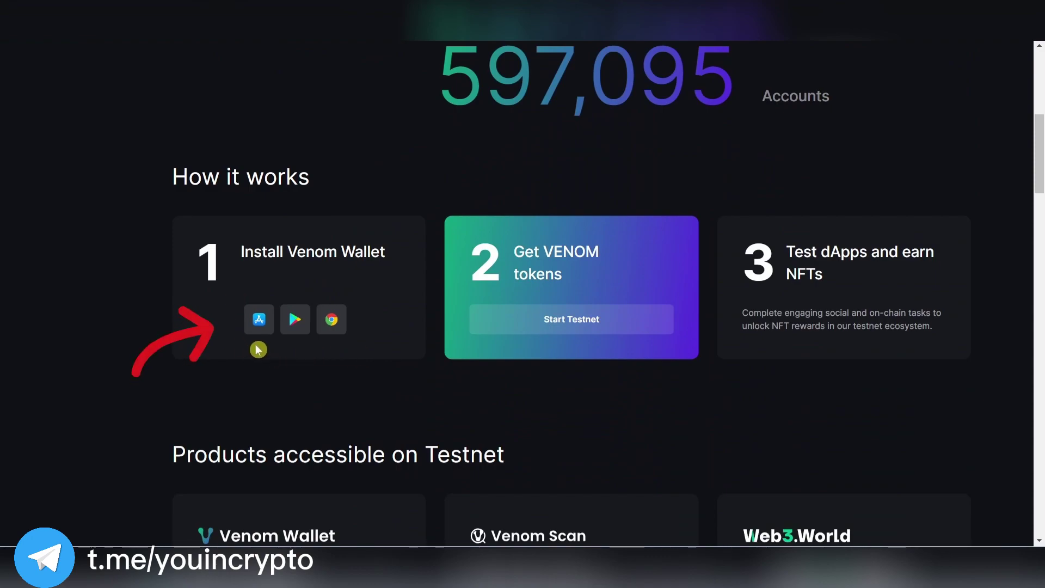
click(331, 322)
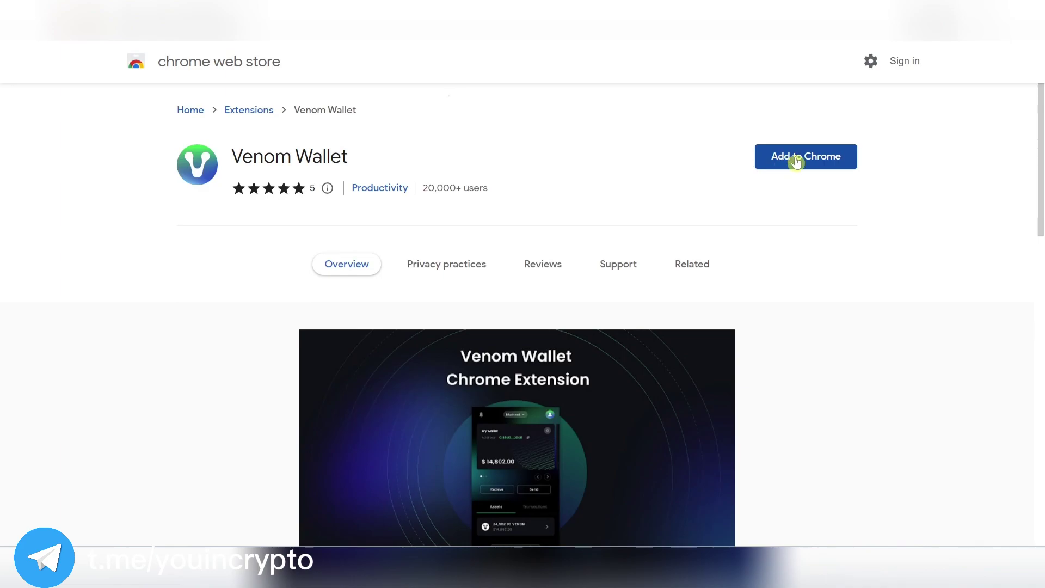
Add the Venom Wallet extension to Chrome and confirm the installation.
click(793, 163)
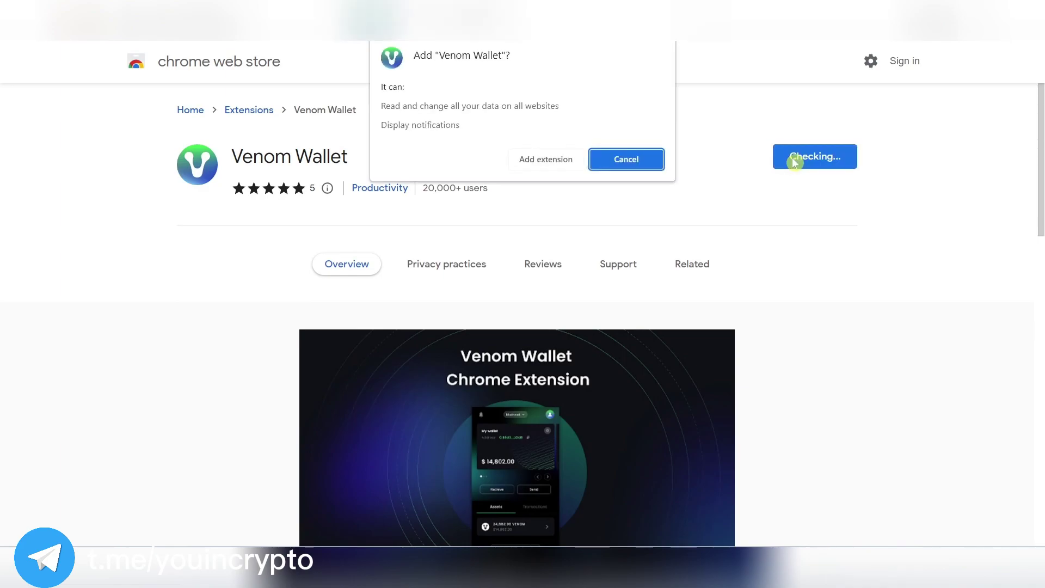
click(545, 163)
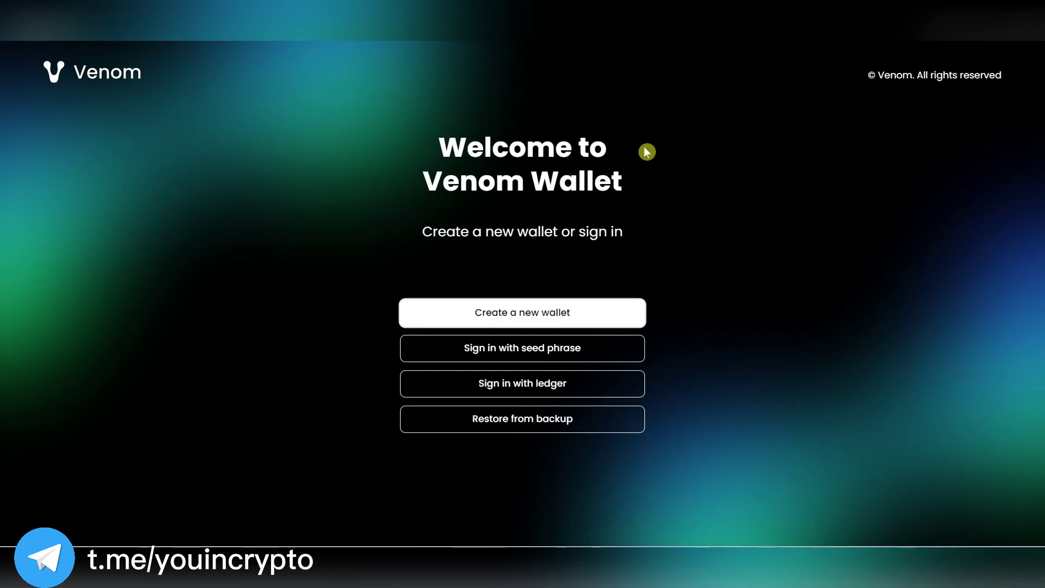
Start a new wallet, accept the privacy policy, and verify the seed phrase with the word 'duty'.
click(536, 313)
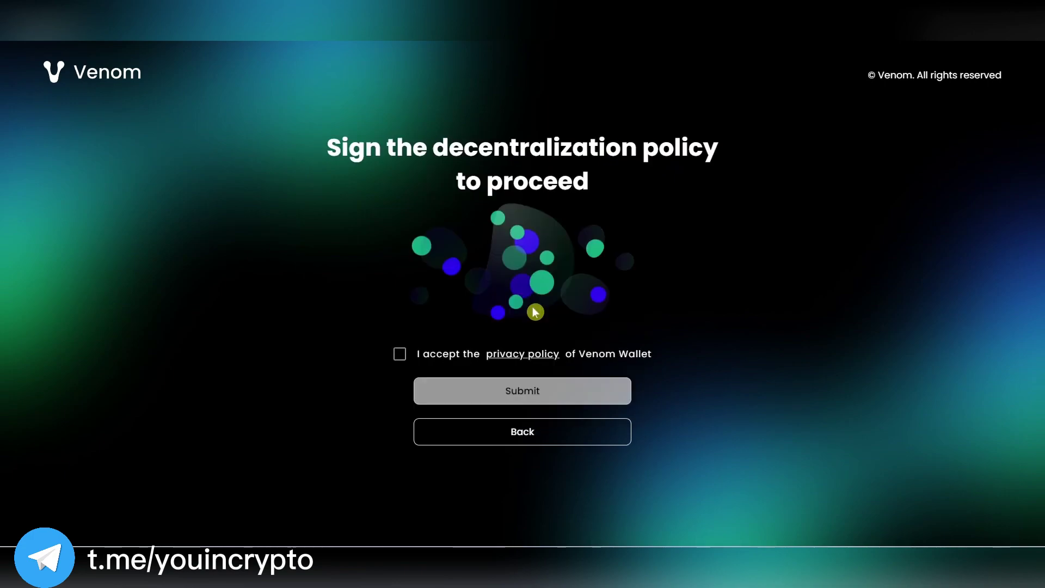
click(400, 355)
click(485, 391)
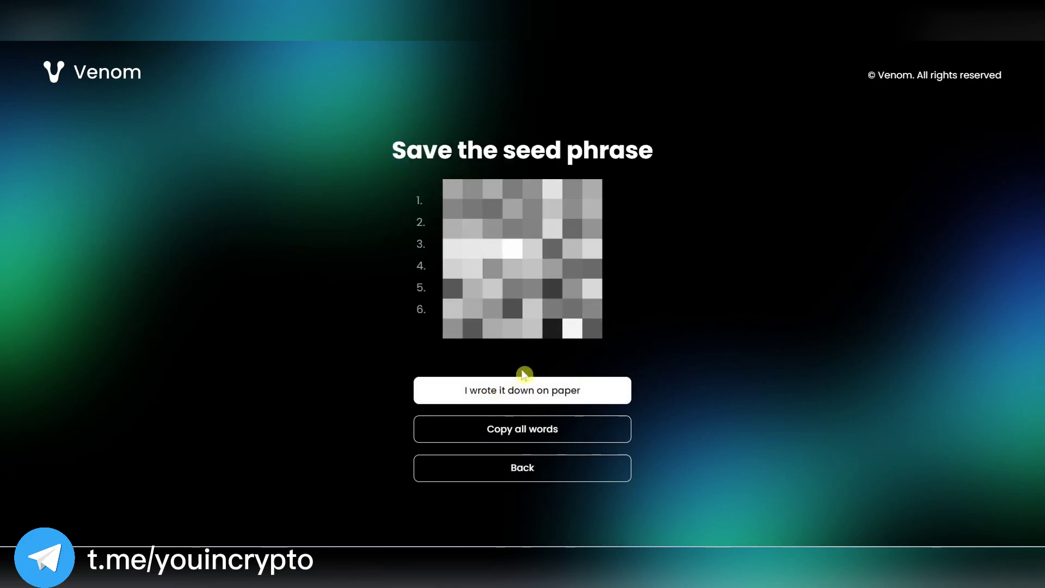
click(566, 389)
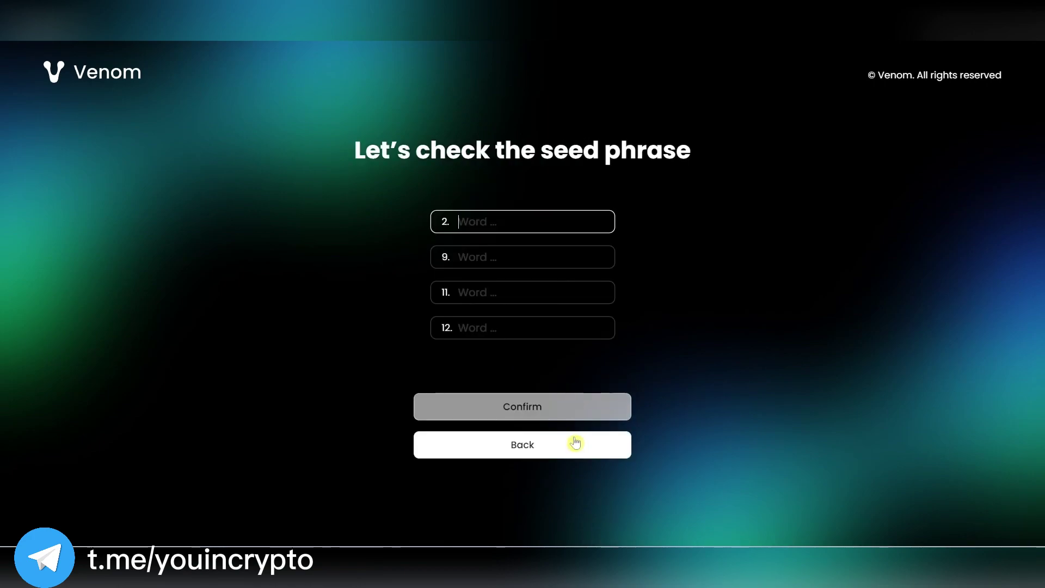
click(486, 329)
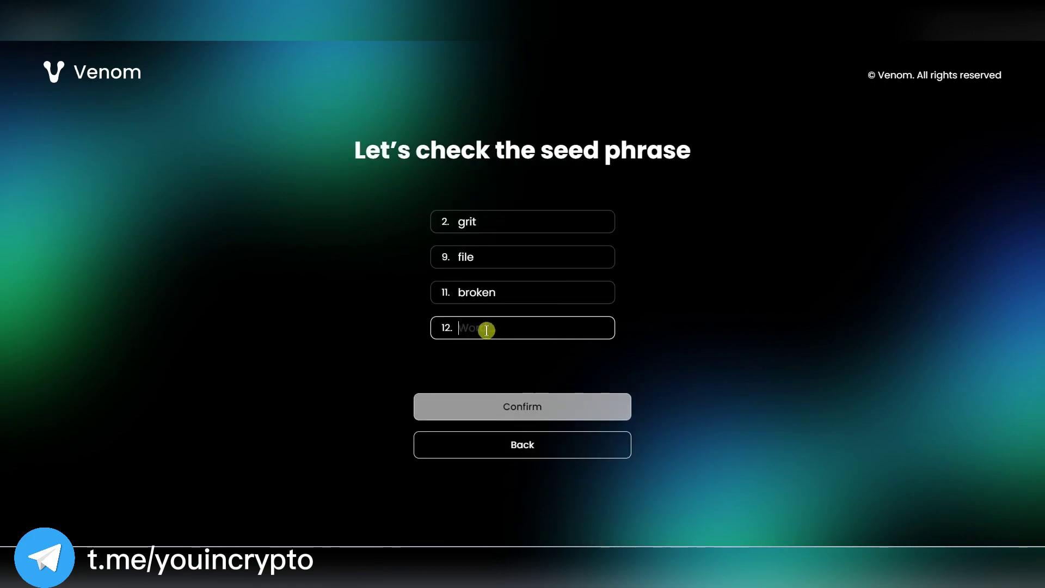
text(duty)
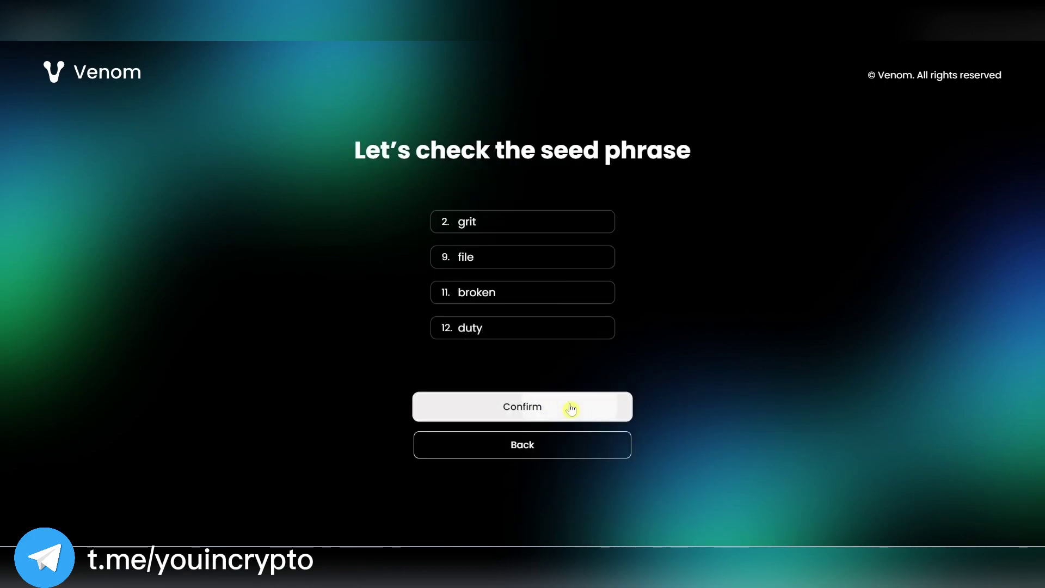
click(570, 404)
Set and confirm the wallet password, then finish creating the wallet.
key(ctrl+v)
click(509, 342)
key(ctrl+v)
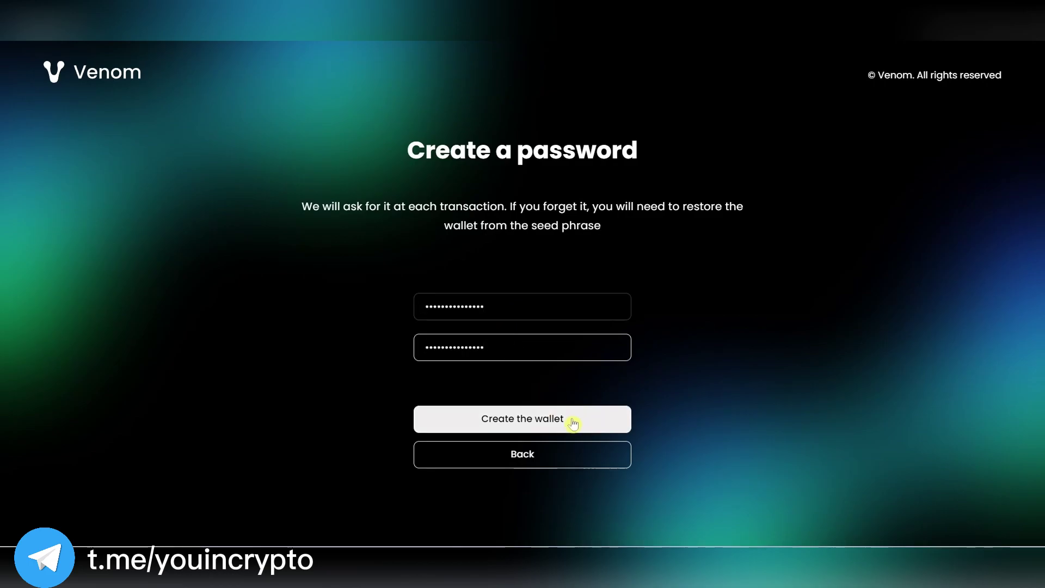
click(571, 422)
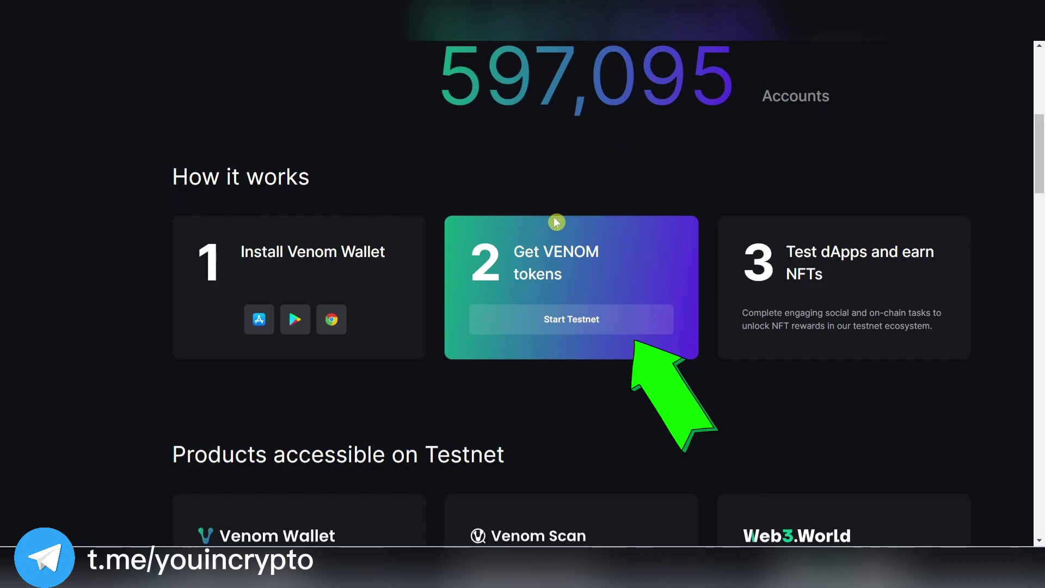
Open the testnet tasks and connect Account 1 through the Venom Chrome extension.
click(613, 325)
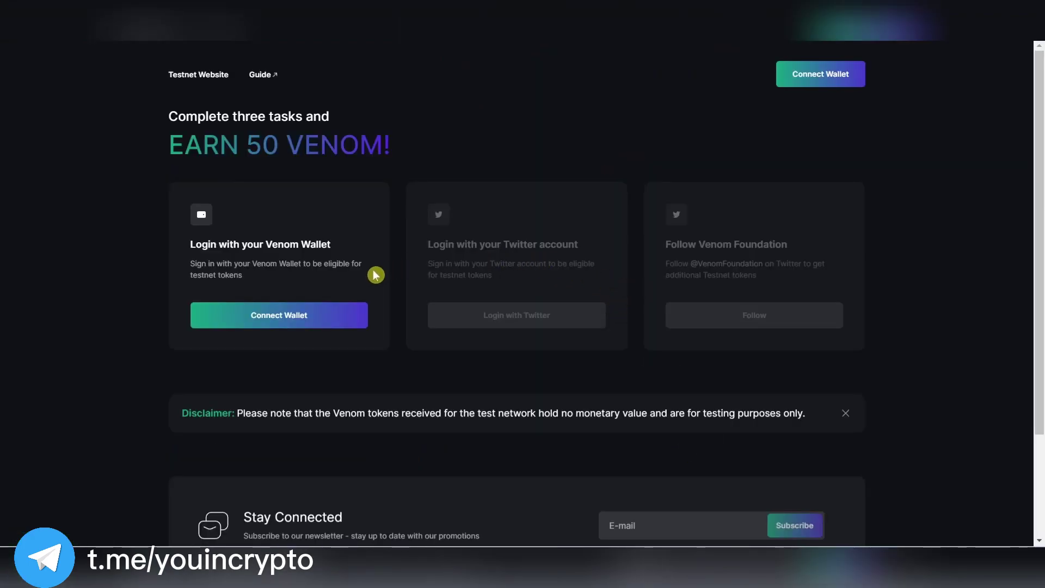
click(338, 321)
click(560, 280)
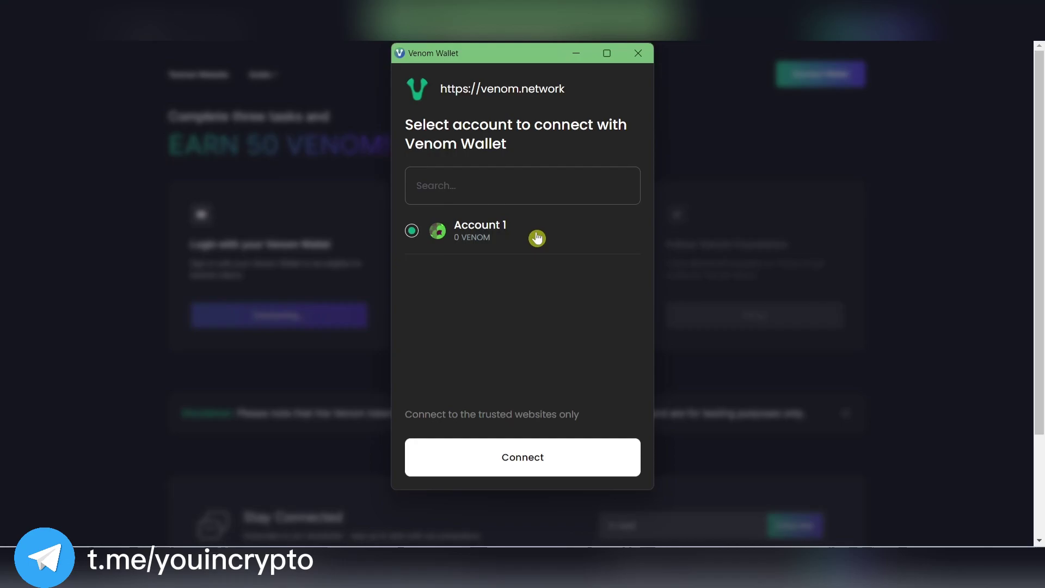
click(567, 439)
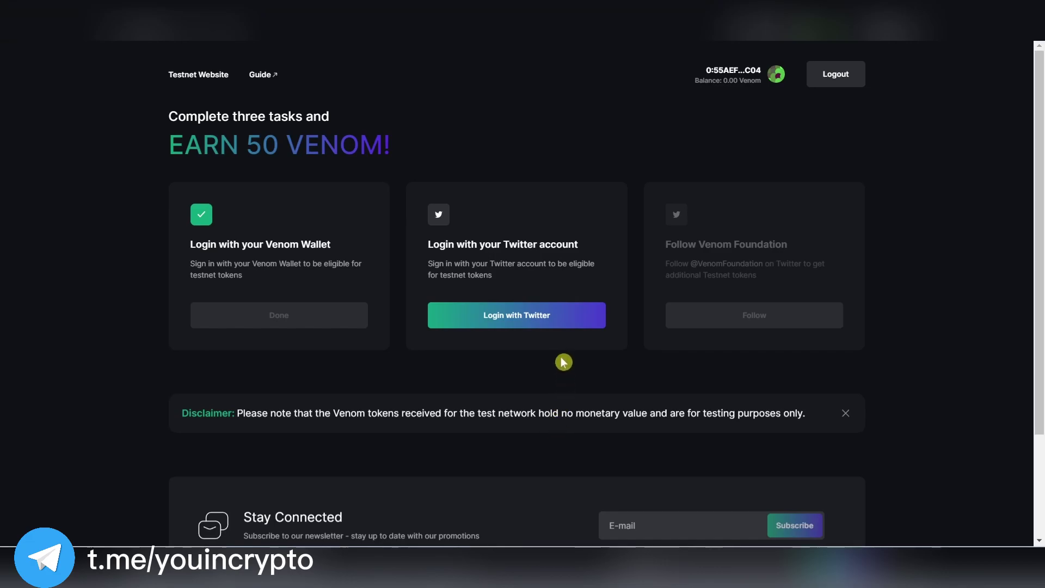
Authorize the testnet app with Twitter and follow the Venom Foundation account.
click(548, 320)
key(Return)
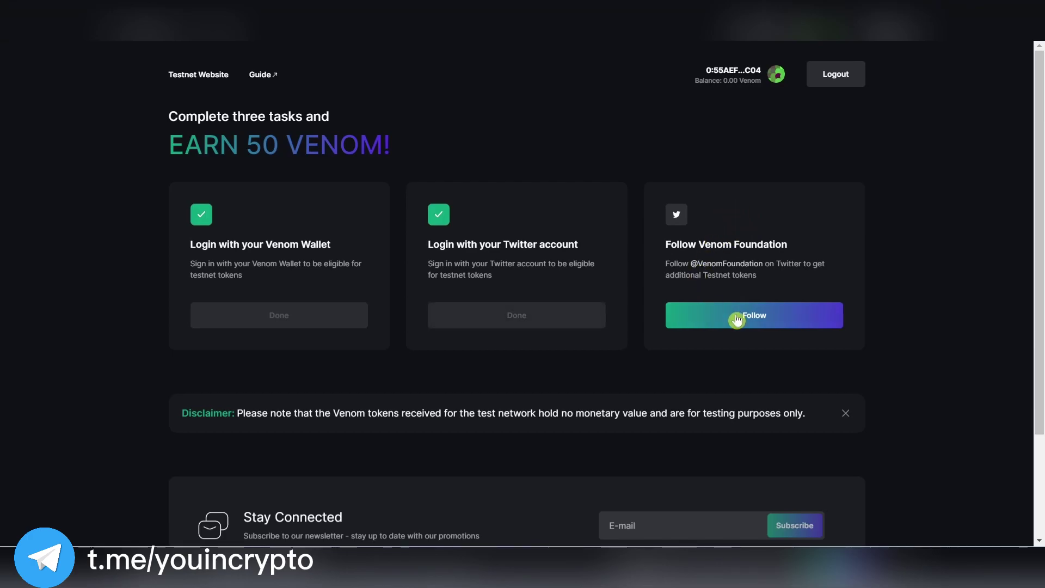
click(737, 320)
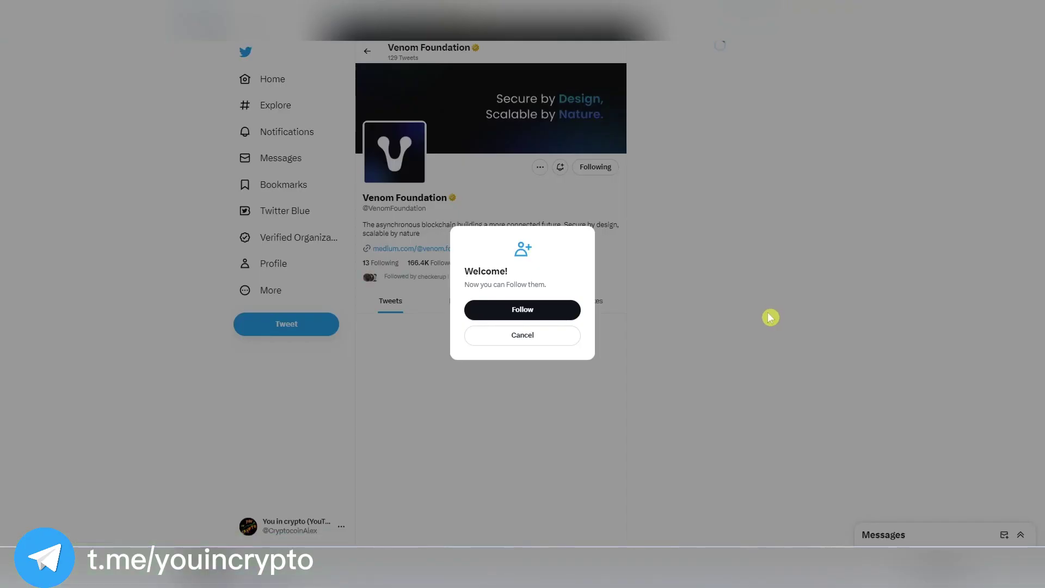
click(545, 308)
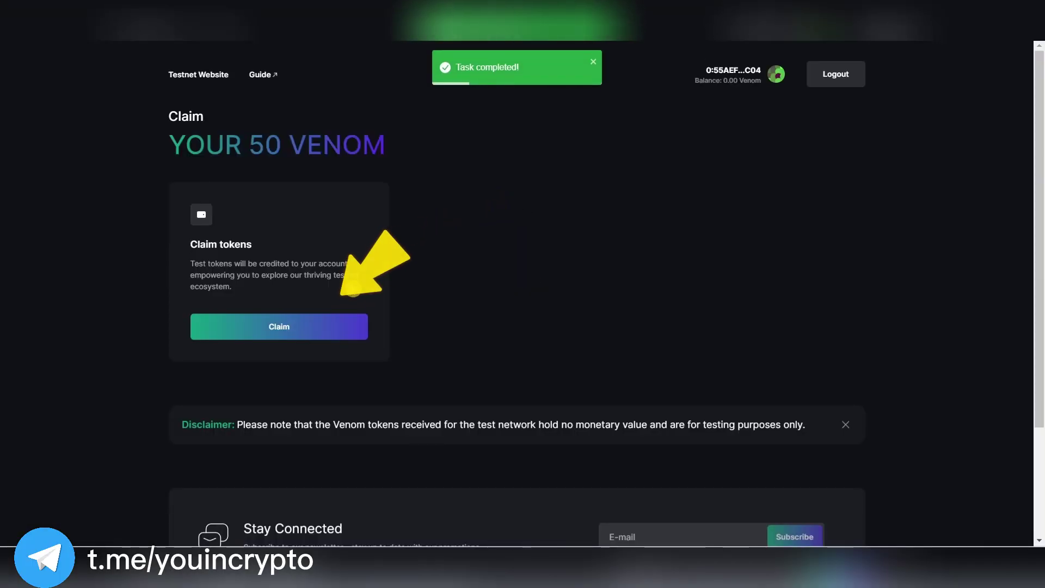
Claim the 50 test VENOM and sign the claim with the wallet password.
click(280, 327)
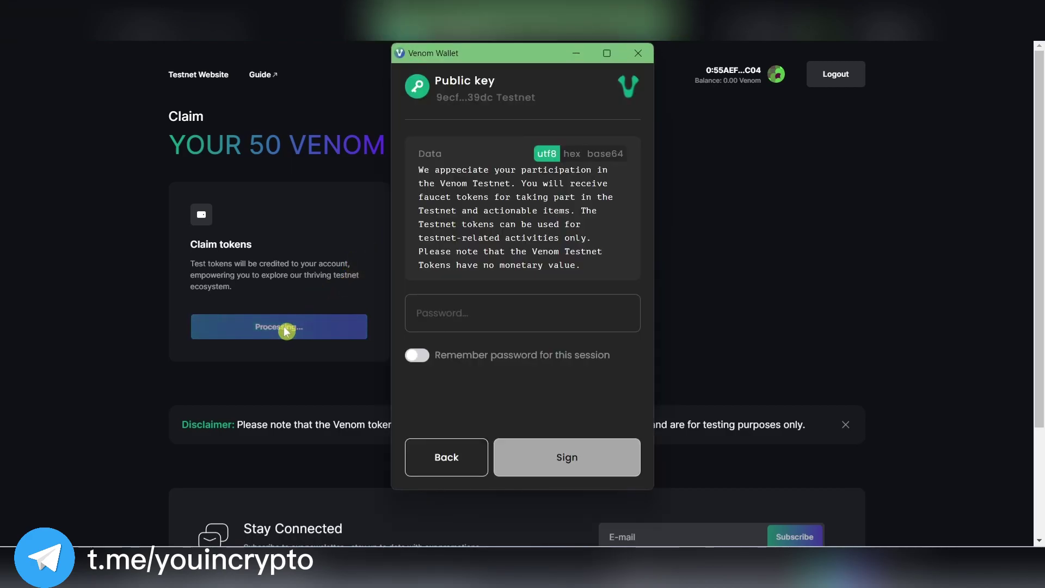
click(566, 318)
key(ctrl+v)
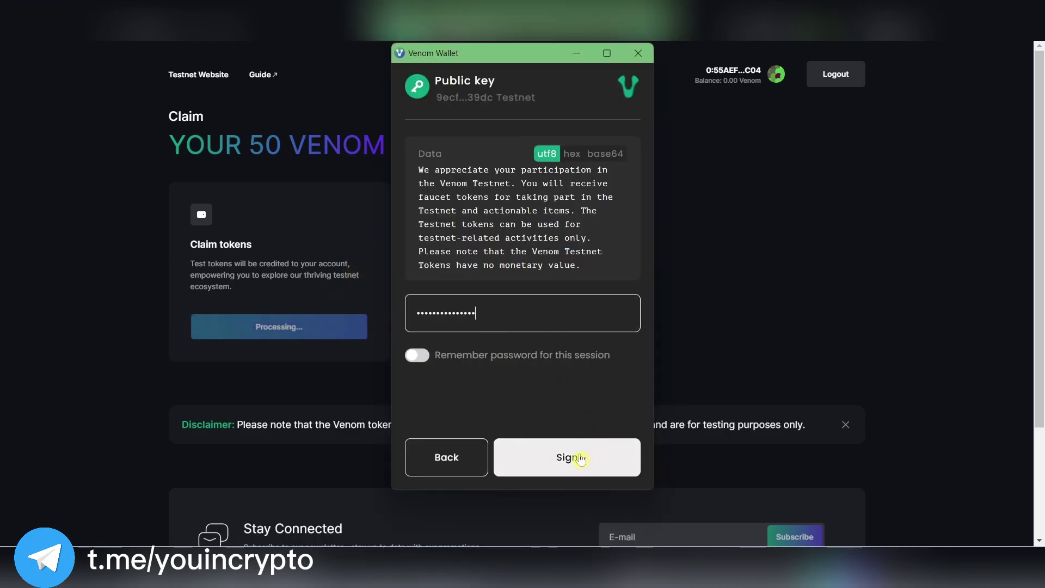
click(563, 458)
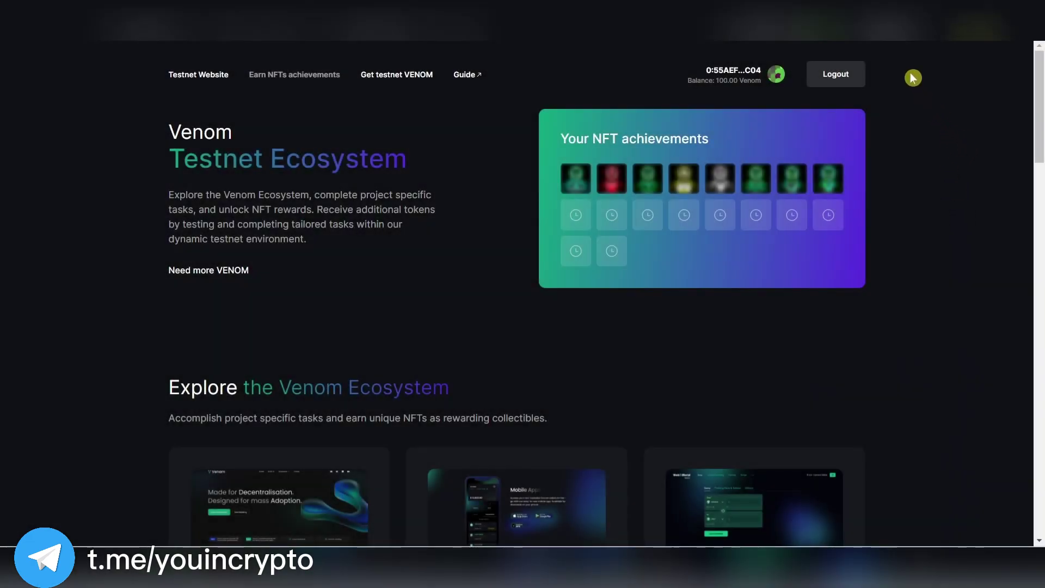
click(942, 24)
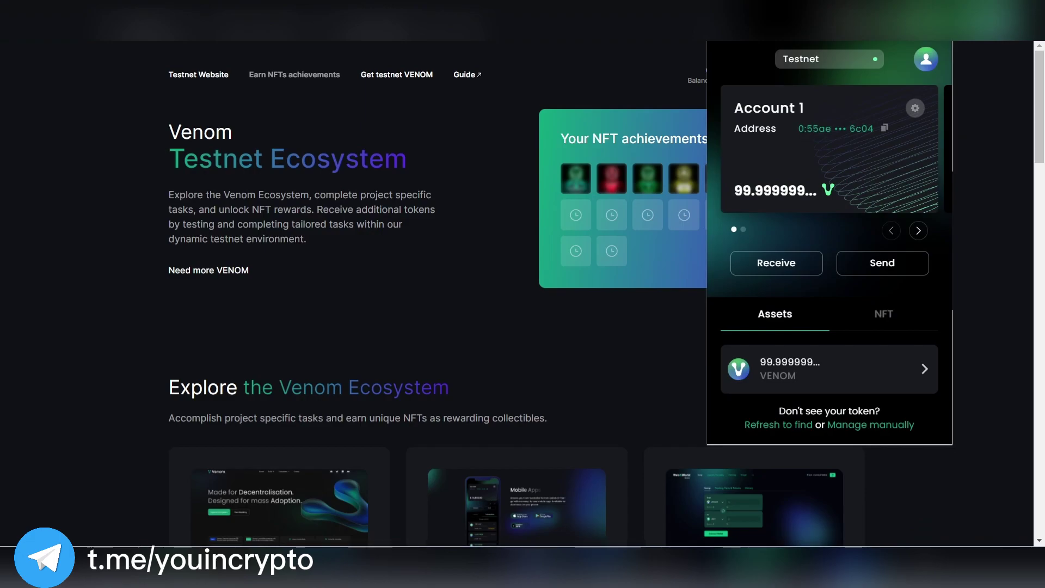
click(942, 142)
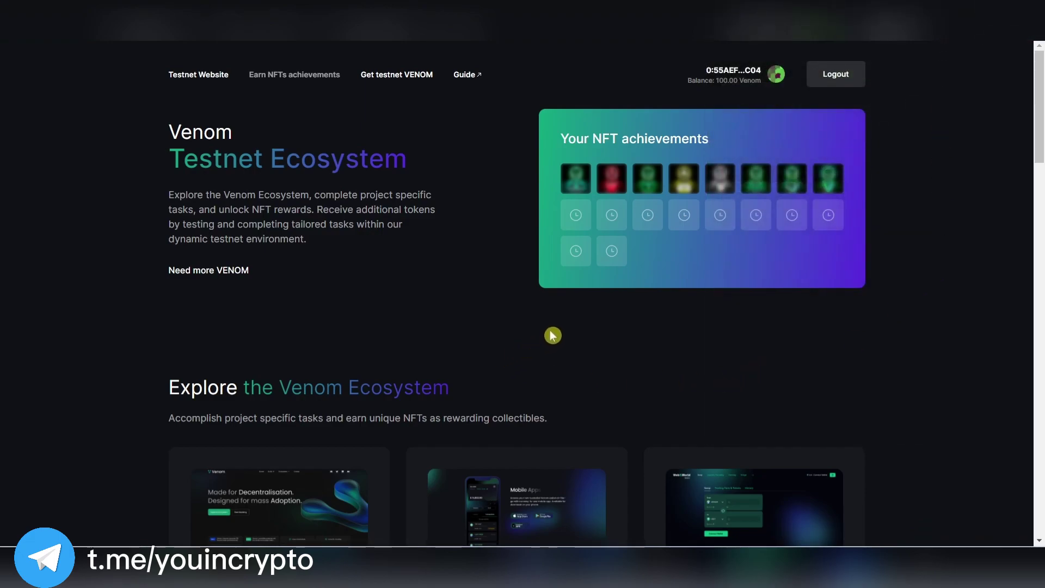
scroll(569, 329, down, 5)
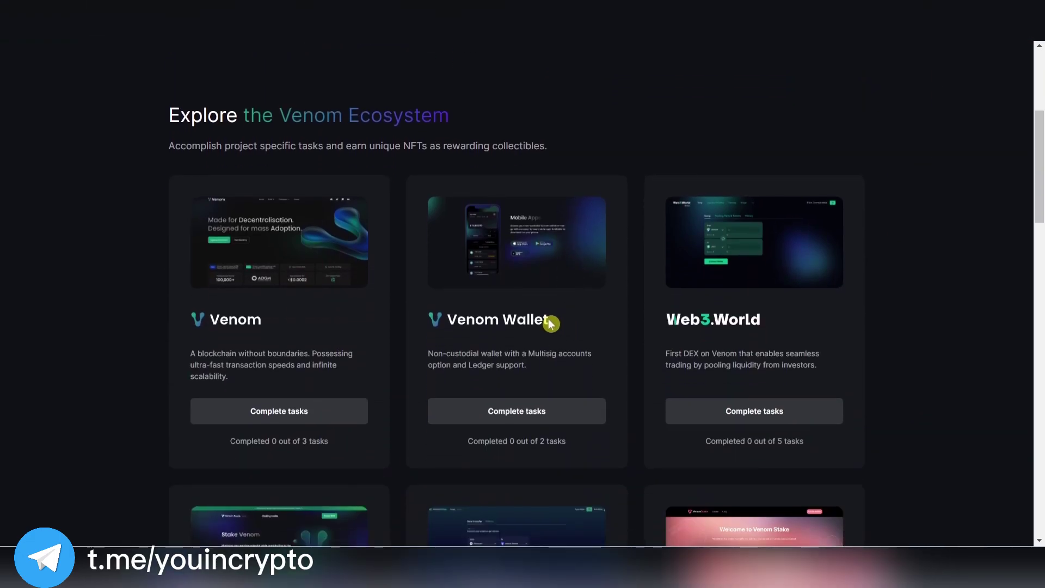
scroll(891, 376, down, 6)
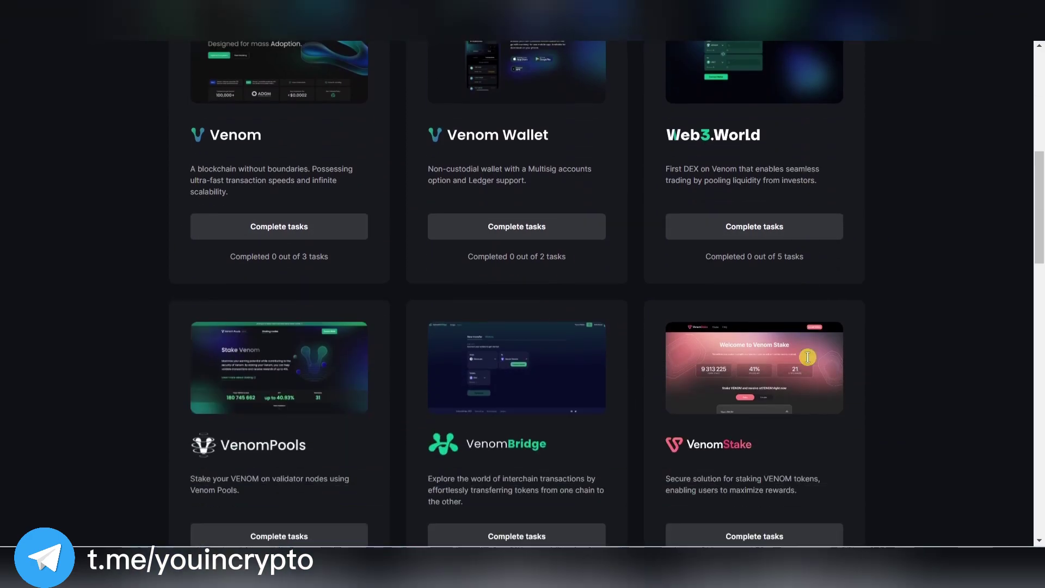
scroll(777, 426, down, 4)
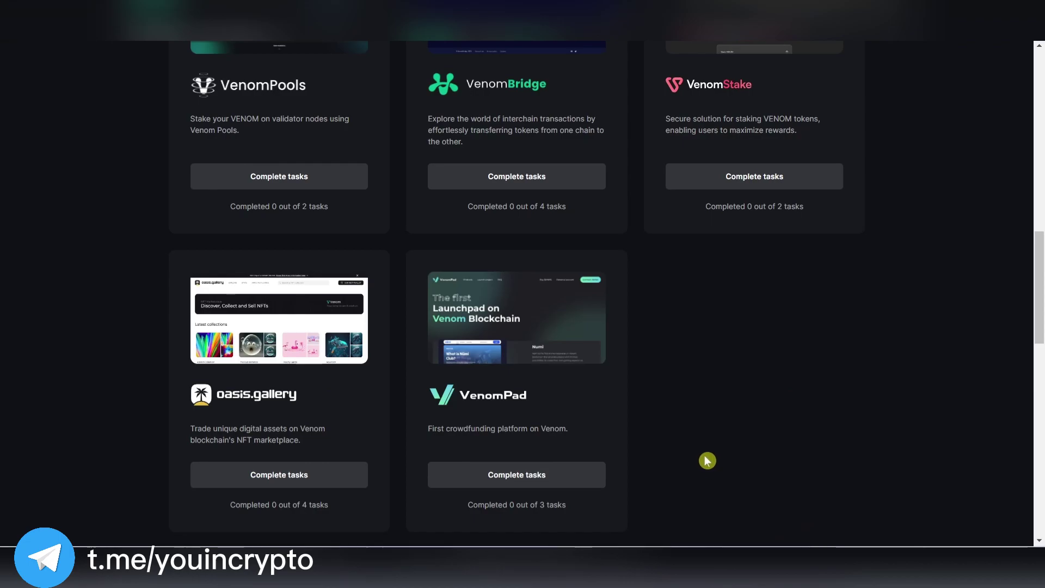
scroll(707, 461, up, 8)
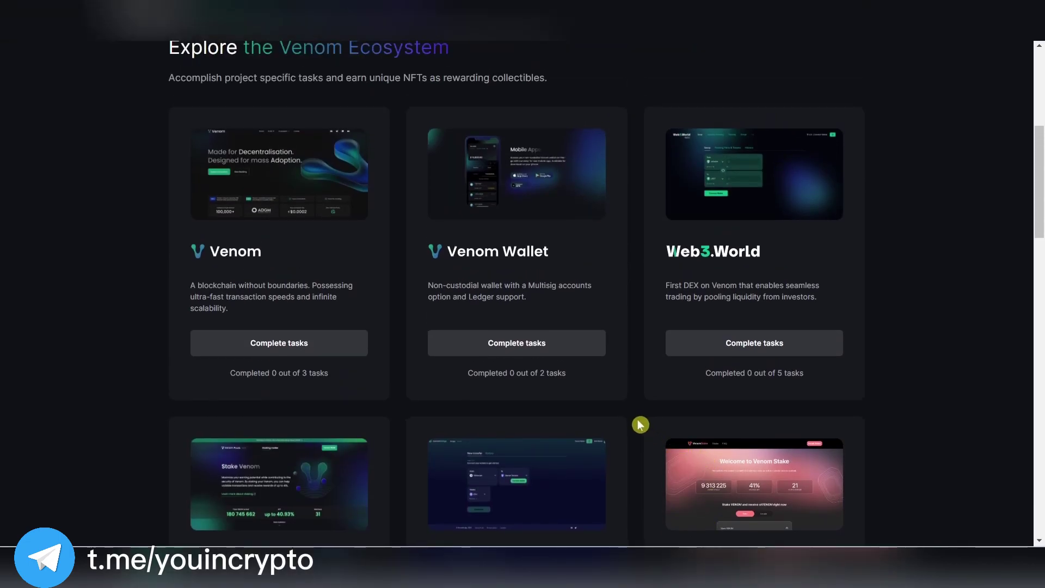
Open the Venom project's tasks and follow Venom Network on Twitter.
click(361, 354)
scroll(408, 381, down, 4)
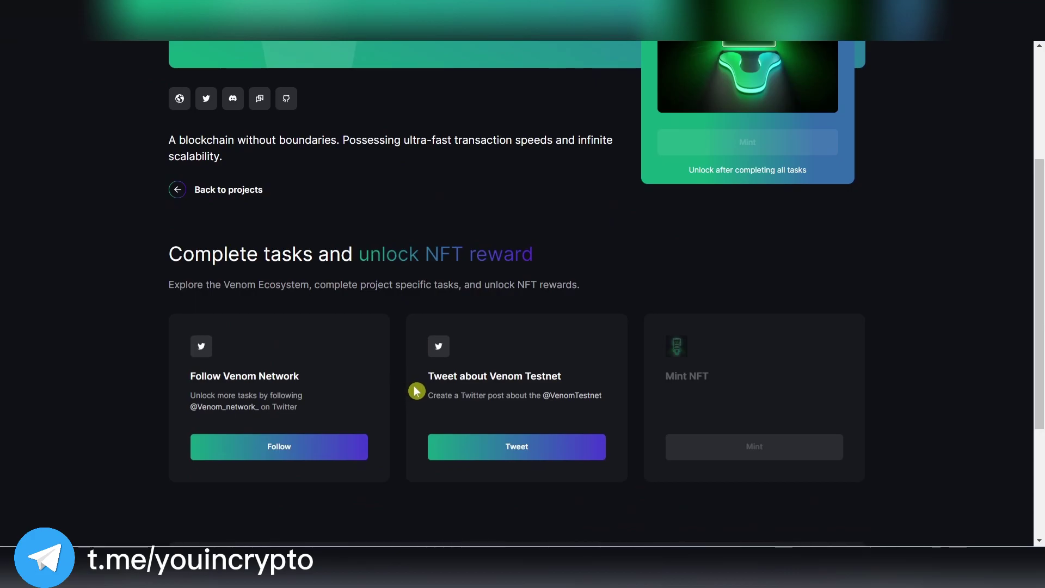
click(321, 448)
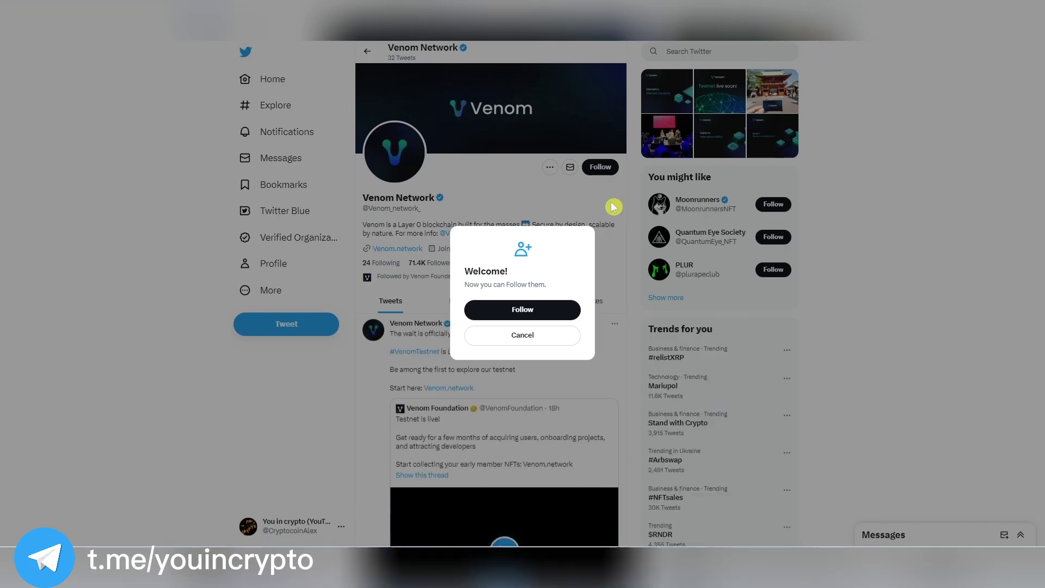
click(527, 308)
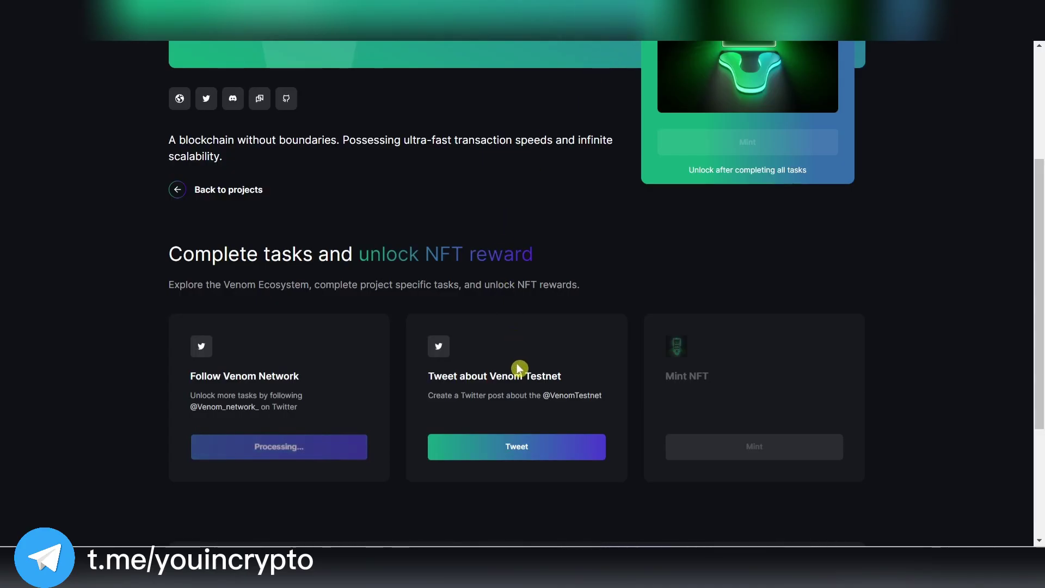
Post the prefilled Venom Testnet tweet and verify the Follow Venom Network task.
click(465, 452)
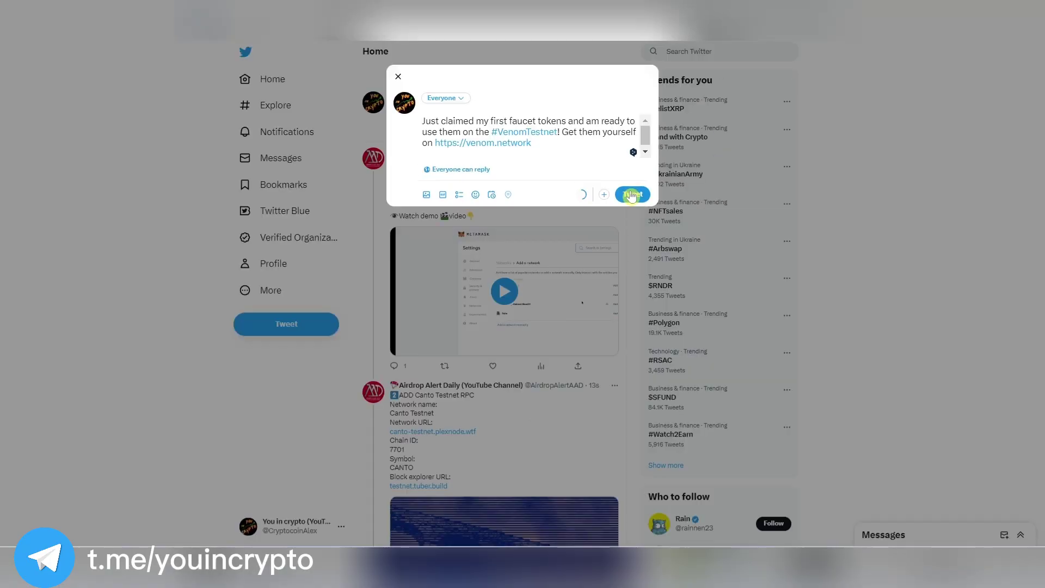
click(632, 195)
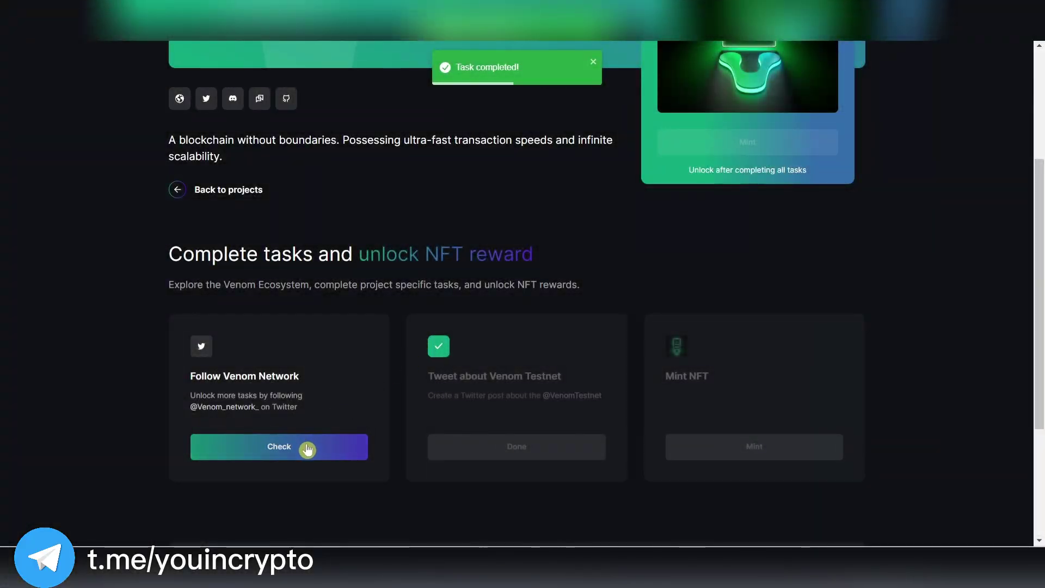
click(307, 447)
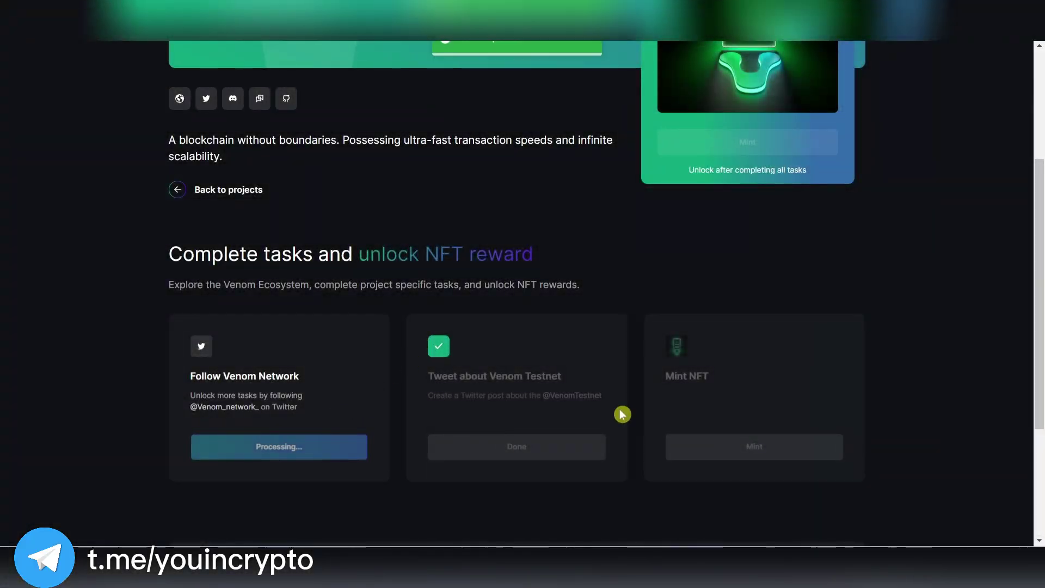
Mint the Venom project NFT, confirming the transaction with the wallet password.
click(774, 447)
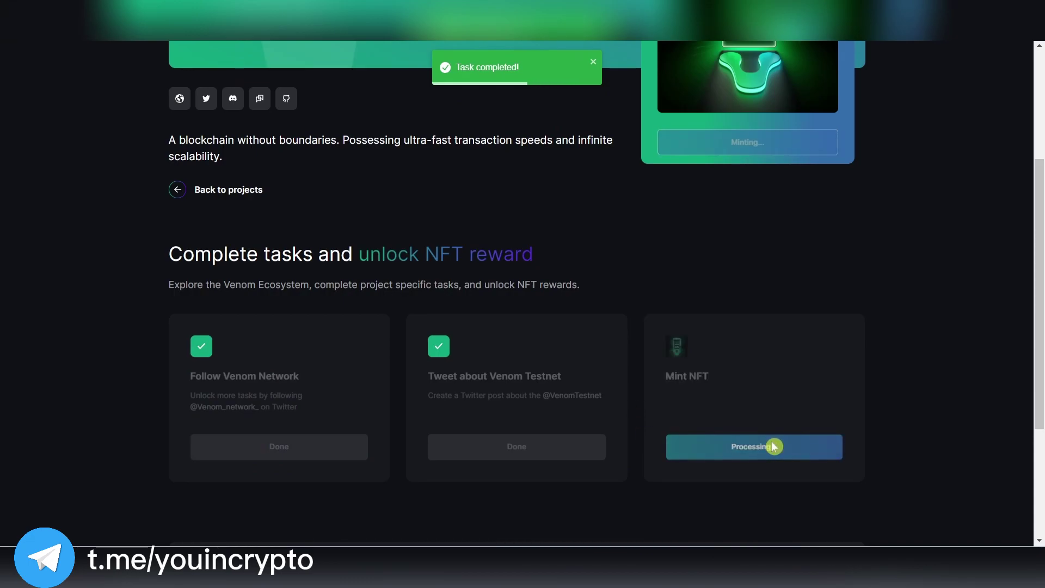
key(ctrl+v)
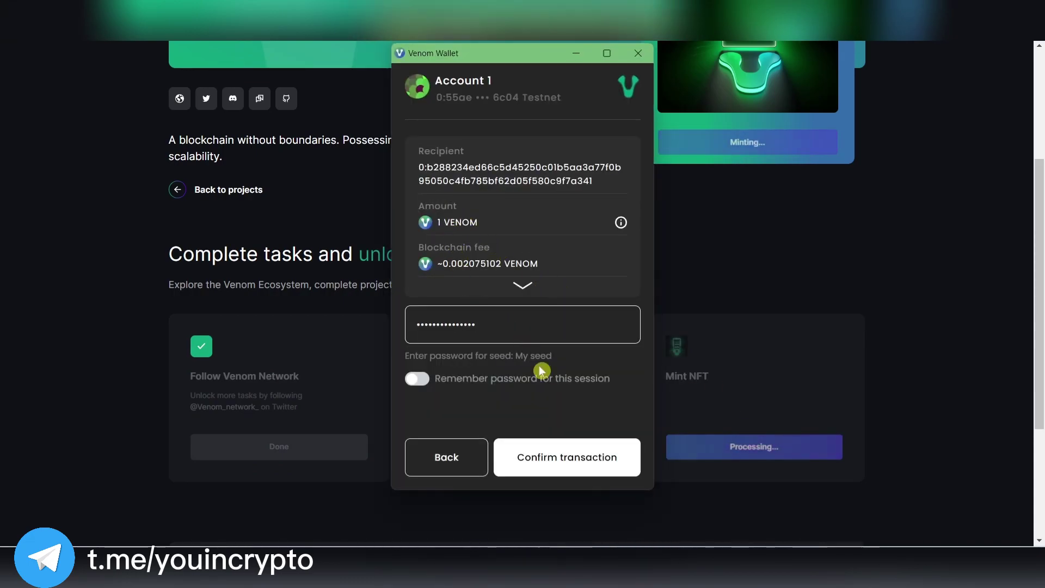
click(592, 463)
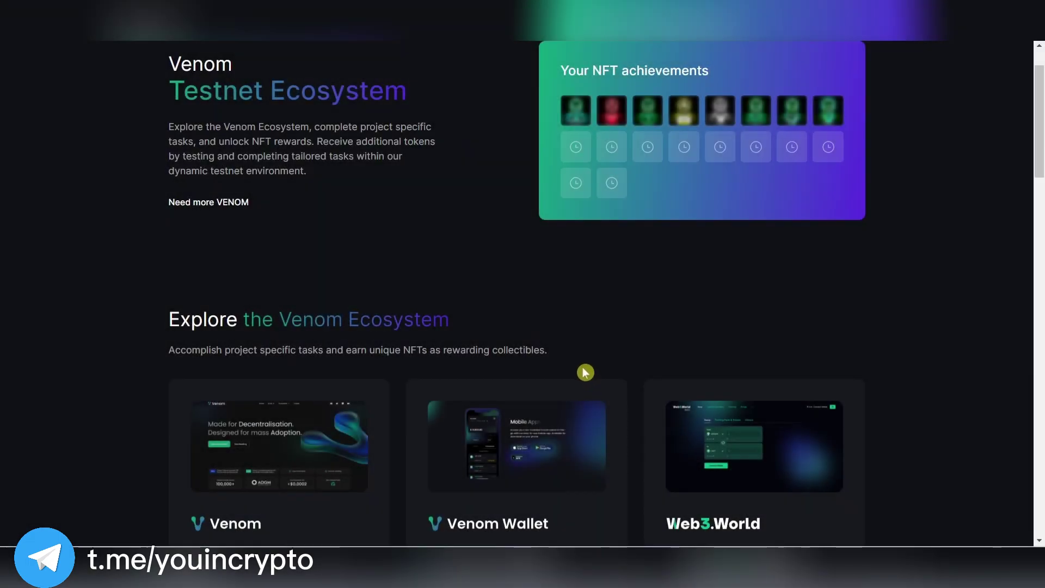
Open the Venom Wallet project's tasks and copy the Send token recipient address.
scroll(585, 371, down, 3)
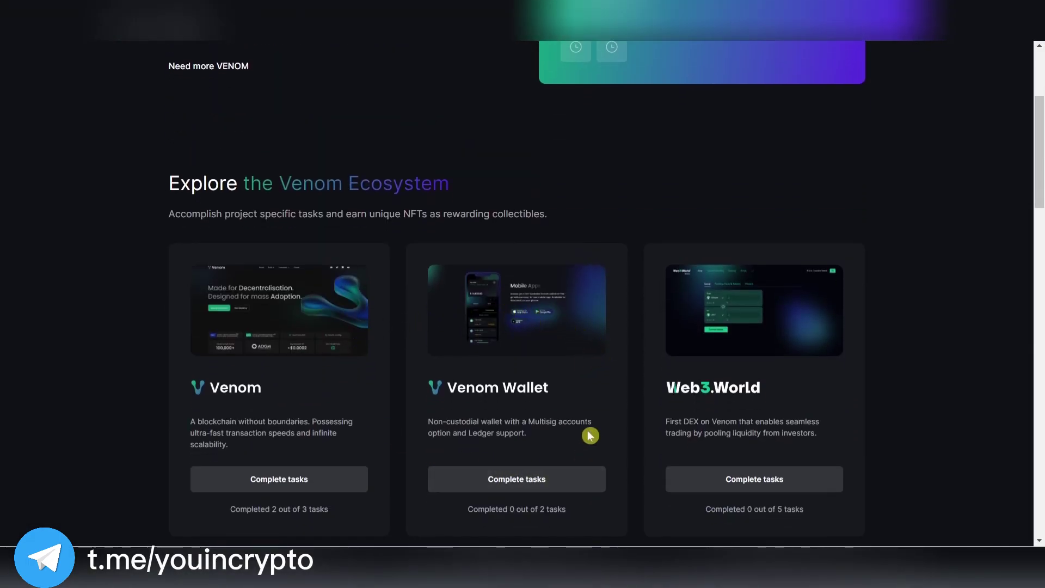
click(534, 487)
scroll(380, 381, down, 2)
click(242, 463)
click(241, 464)
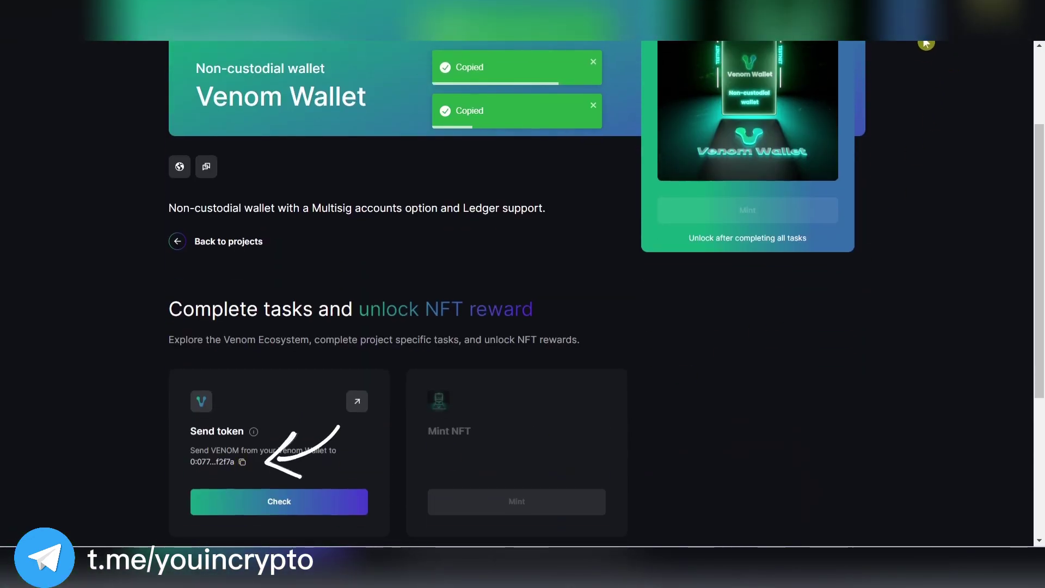
Send 1 VENOM from Venom Wallet to the copied recipient address and acknowledge success.
click(990, 22)
click(904, 264)
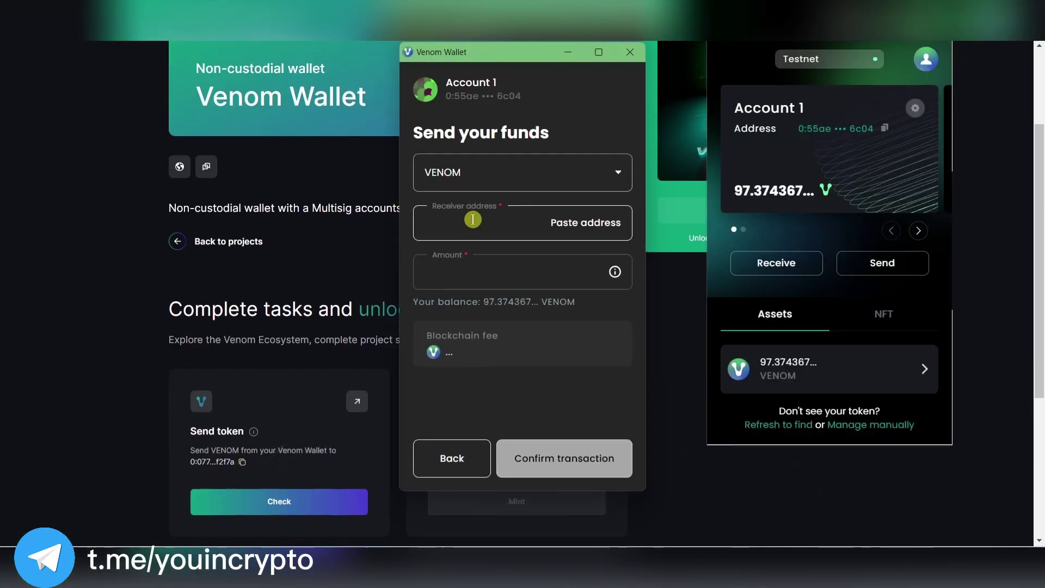
click(492, 269)
text(1)
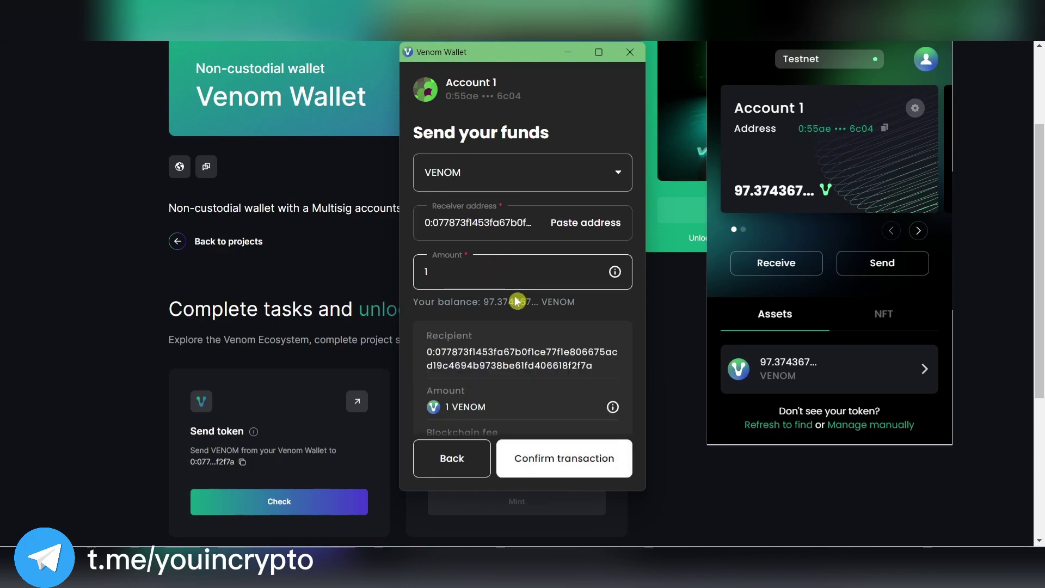
scroll(596, 435, down, 1)
click(575, 458)
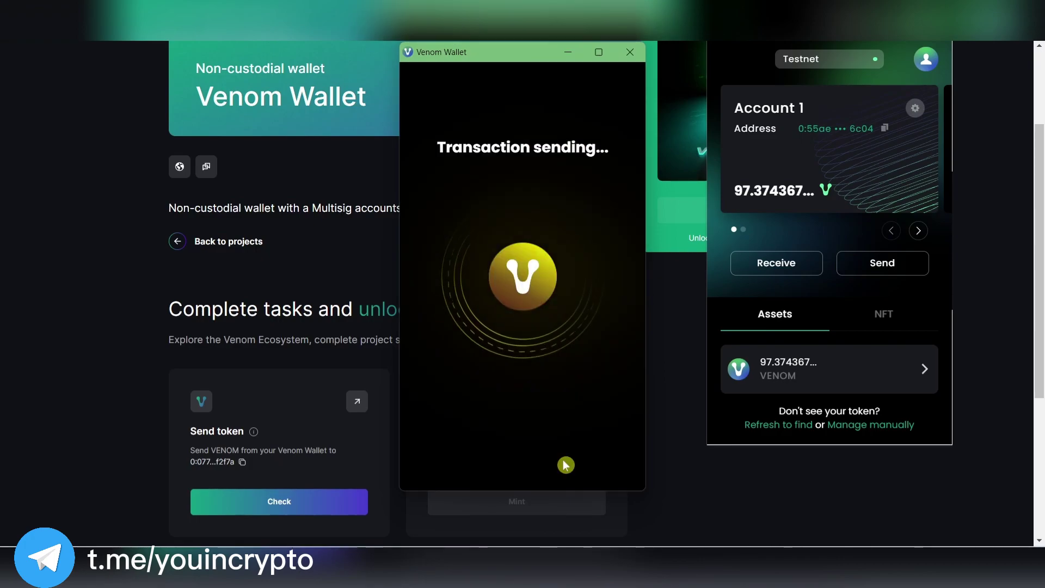
click(574, 461)
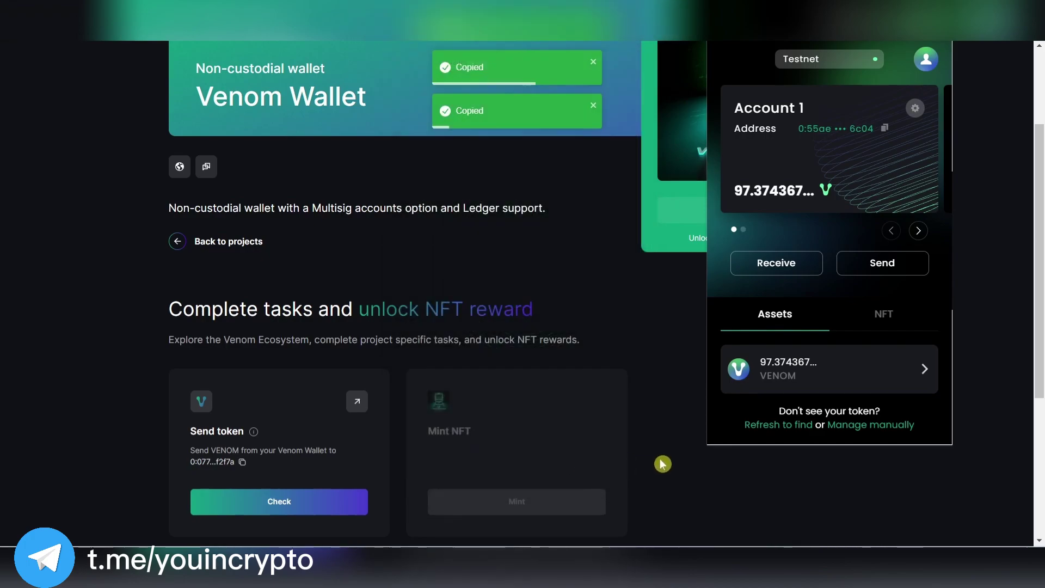
Submit the Send token task for checking and scroll through the ecosystem project list.
click(316, 484)
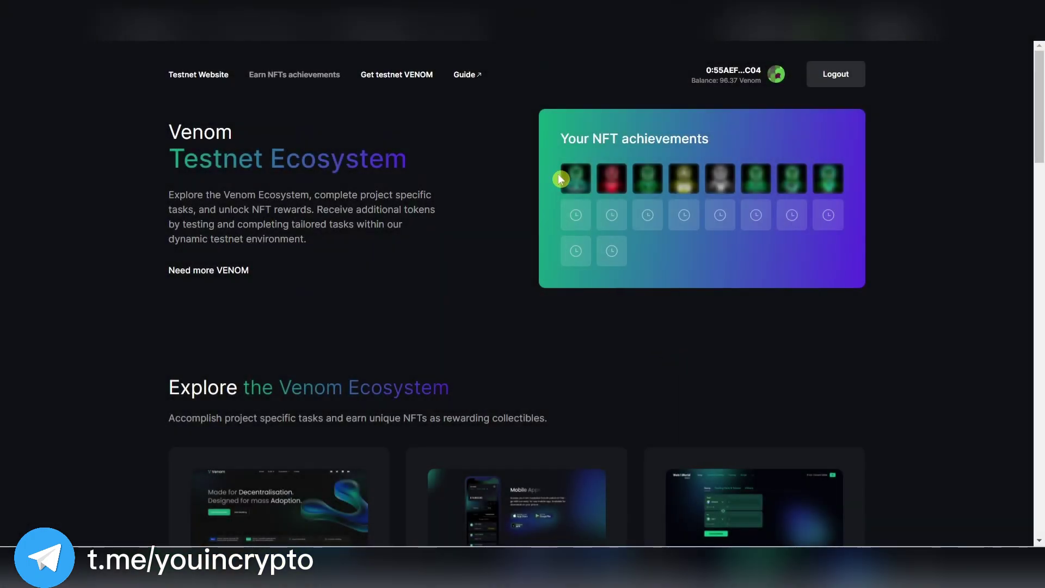
scroll(634, 196, down, 10)
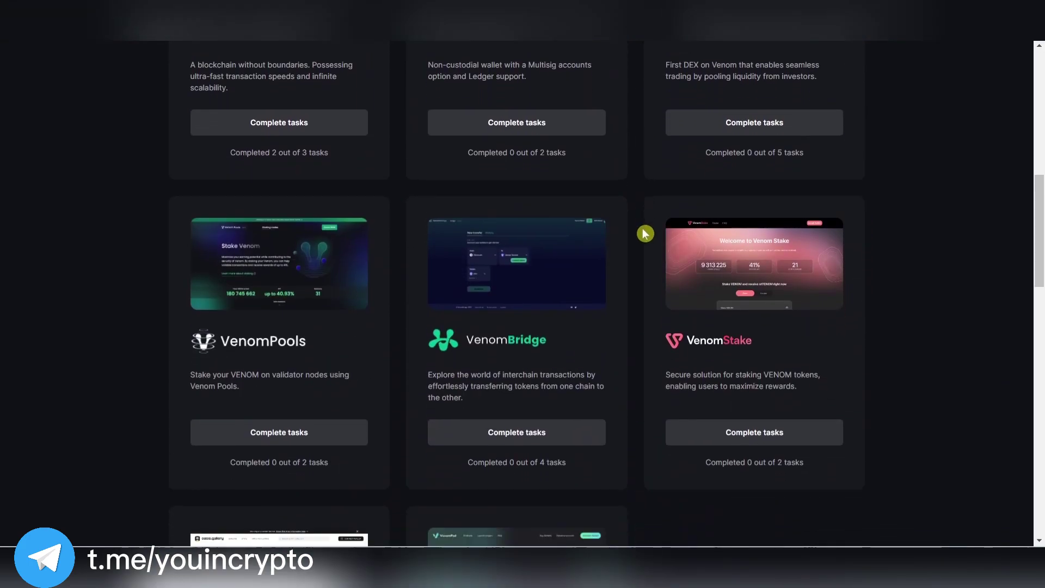
scroll(606, 249, down, 1)
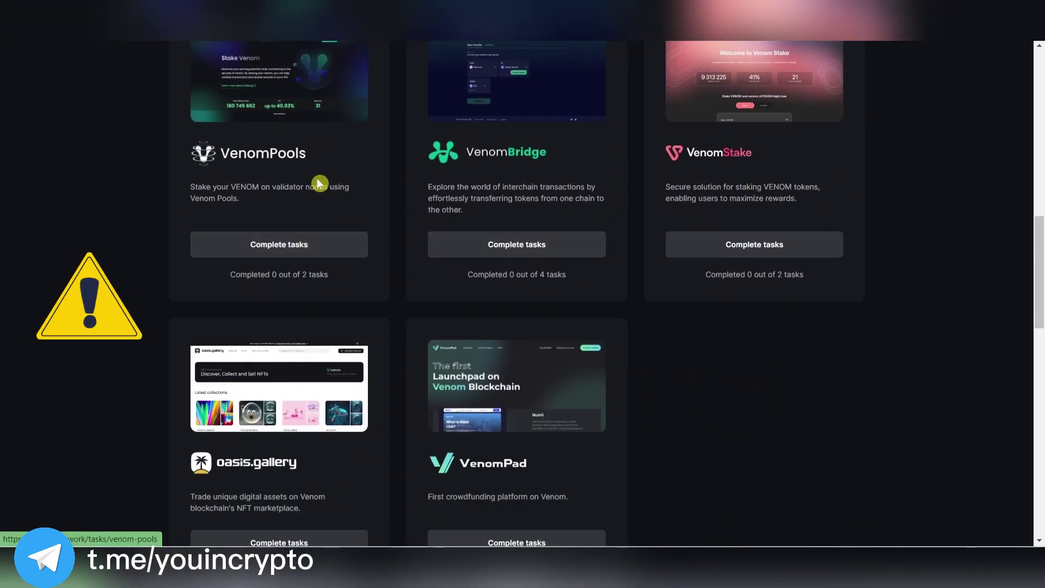
scroll(608, 317, down, 3)
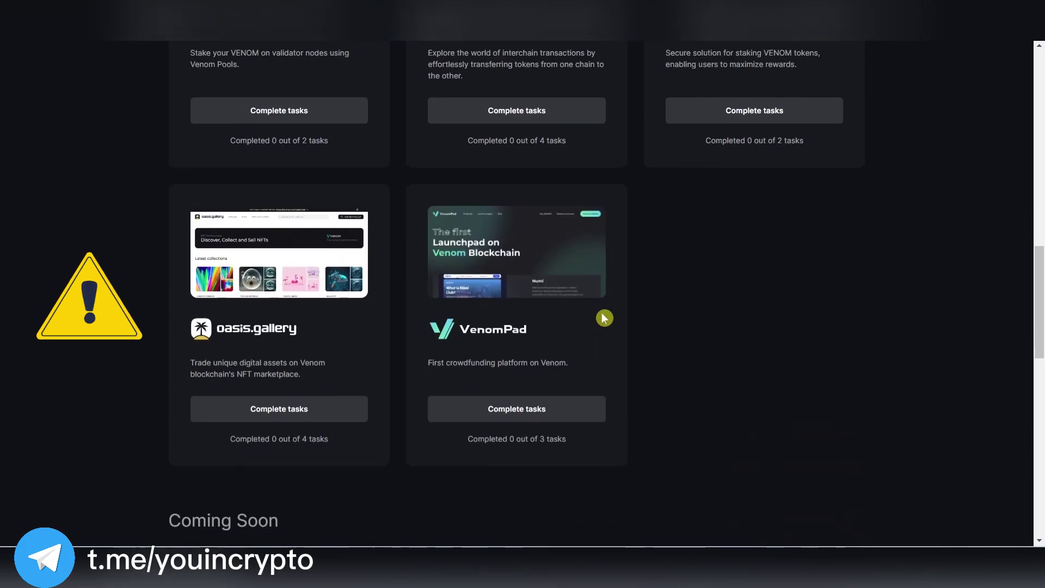
scroll(338, 343, down, 5)
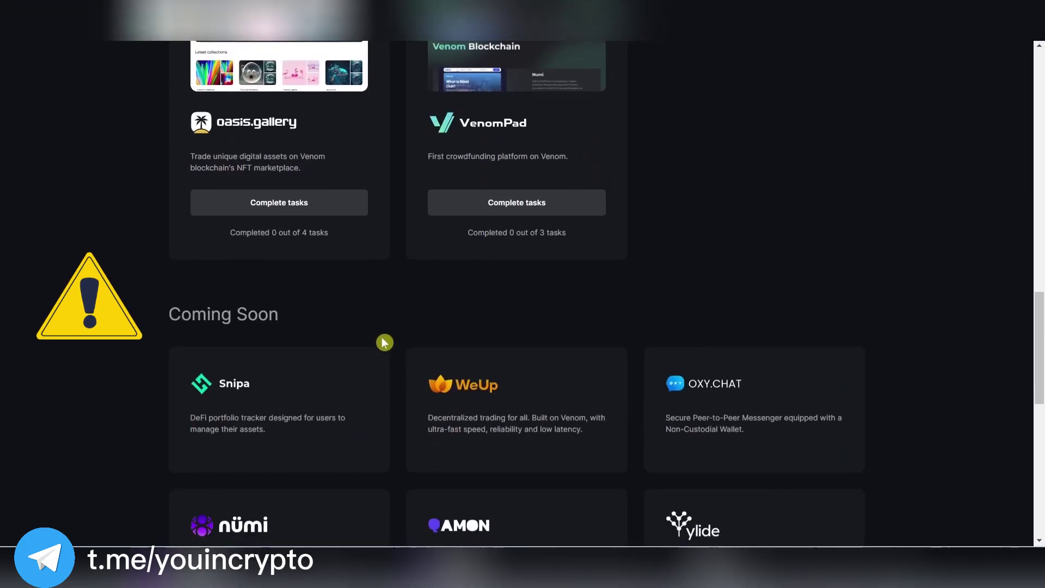
scroll(873, 300, up, 9)
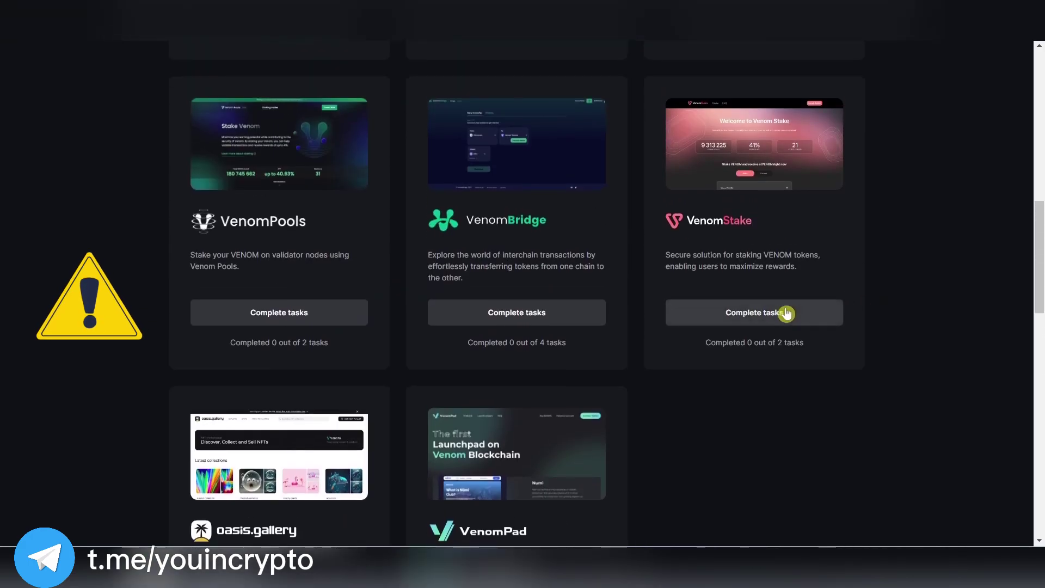
Open the Venom Bridge project's tasks and review its cross-chain transfer tasks.
click(443, 311)
scroll(459, 321, down, 5)
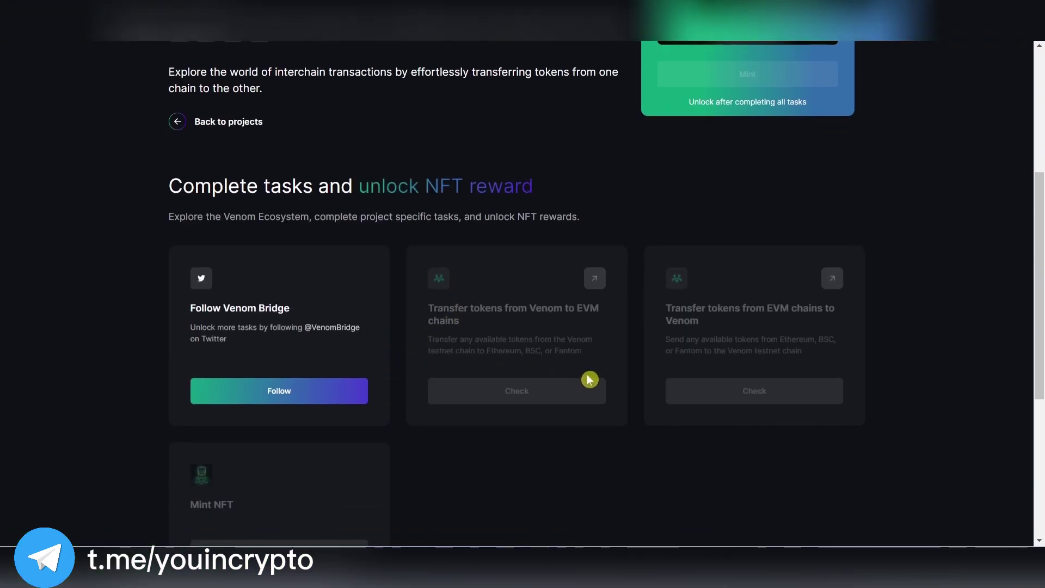
scroll(627, 375, down, 3)
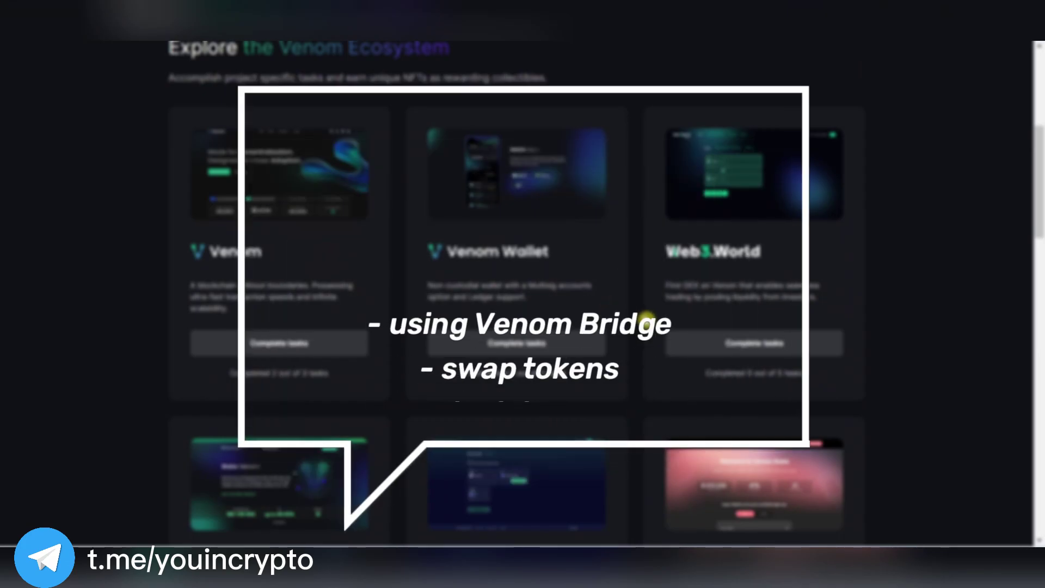
click(698, 343)
scroll(611, 298, down, 3)
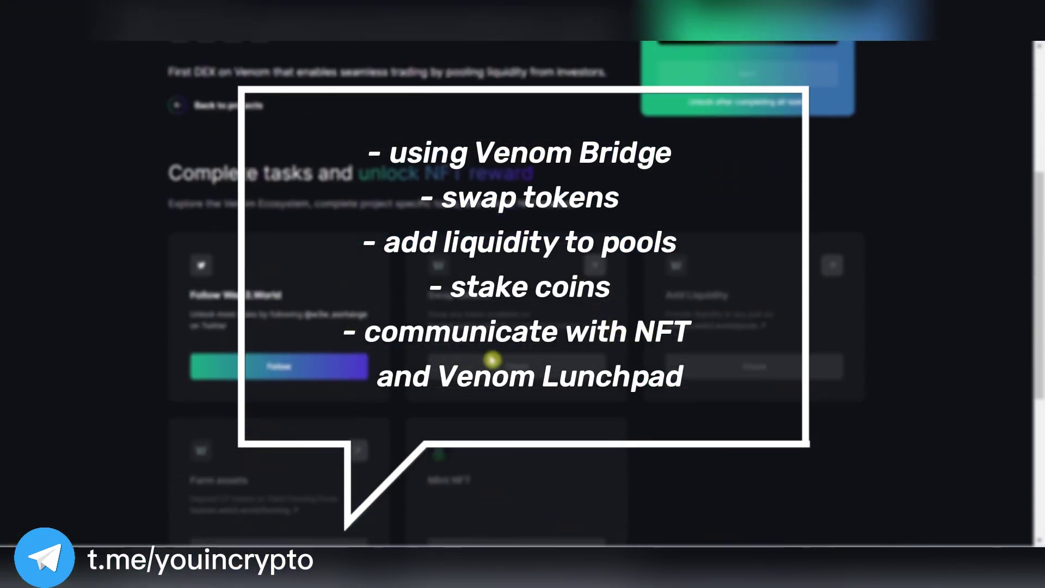
scroll(784, 351, down, 3)
key(alt+Left)
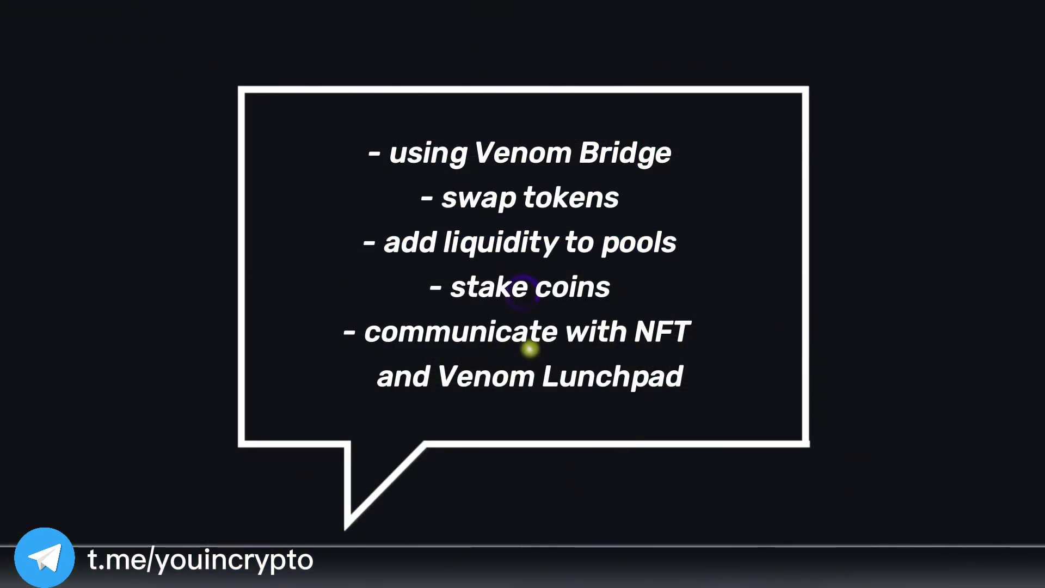
scroll(497, 357, down, 5)
click(279, 381)
scroll(433, 357, down, 5)
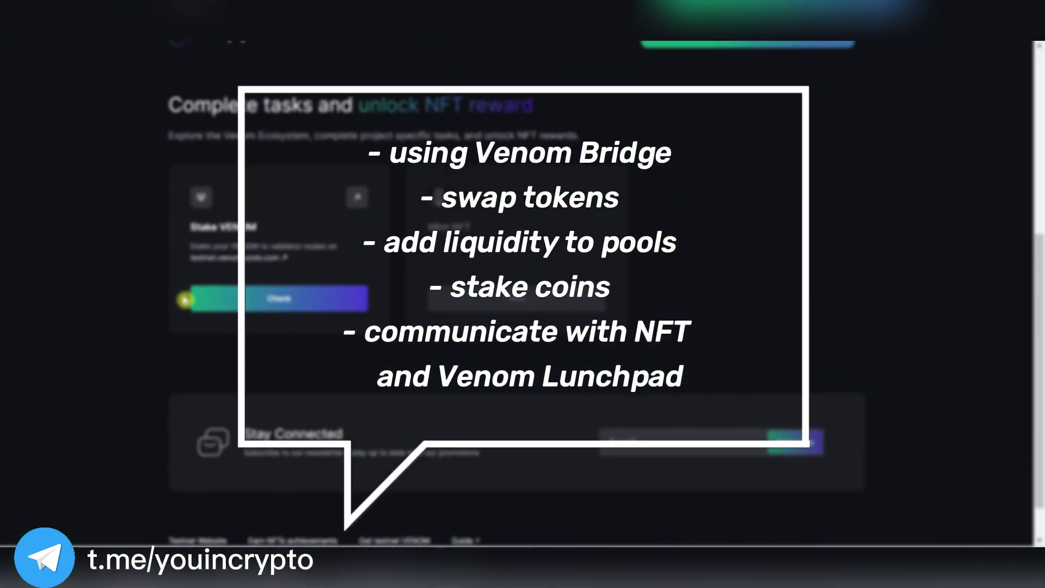
key(alt+Left)
scroll(631, 380, down, 8)
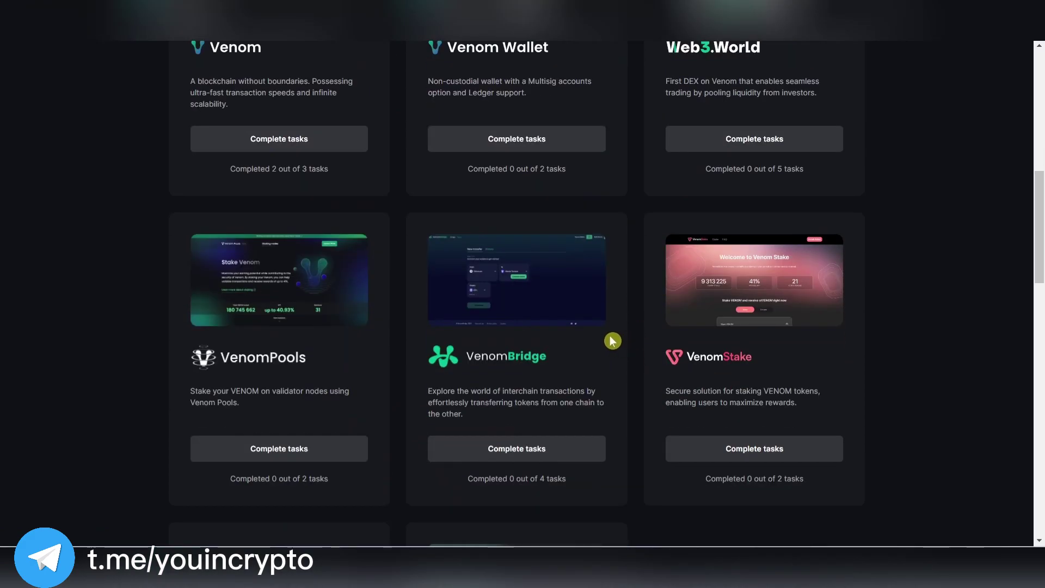
click(761, 455)
scroll(707, 435, down, 5)
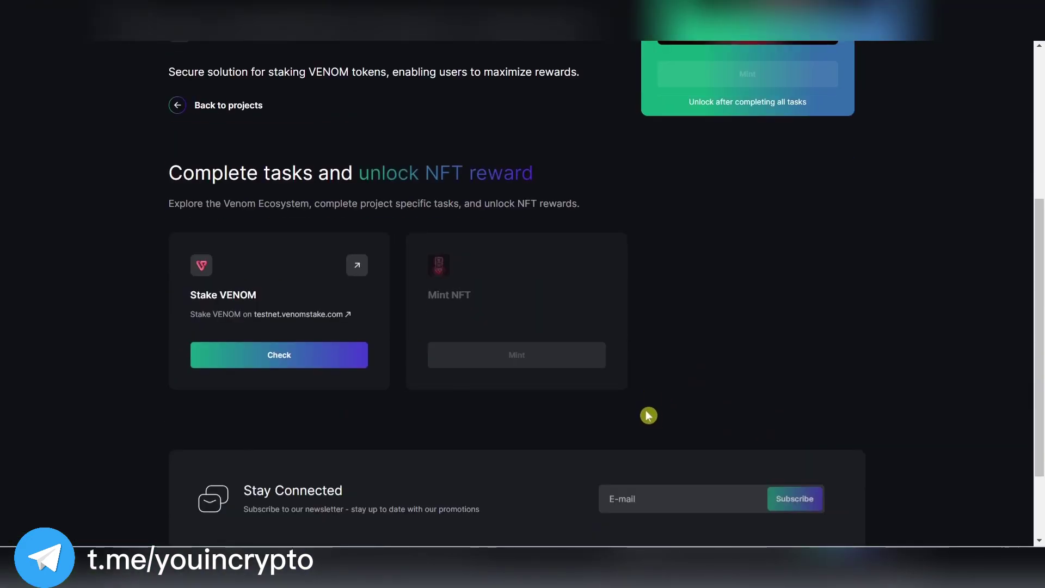
key(alt+Left)
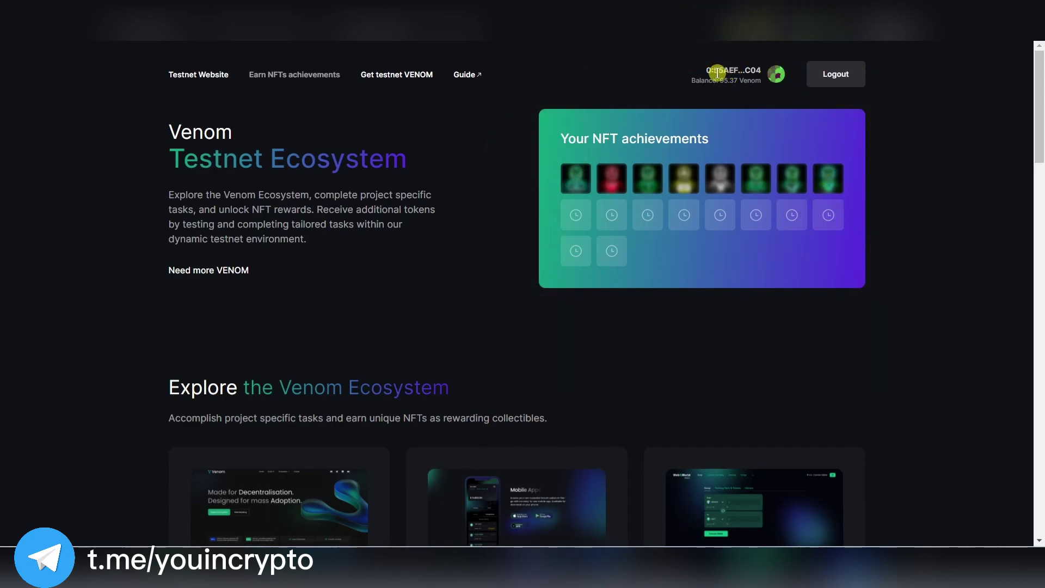
scroll(647, 263, down, 6)
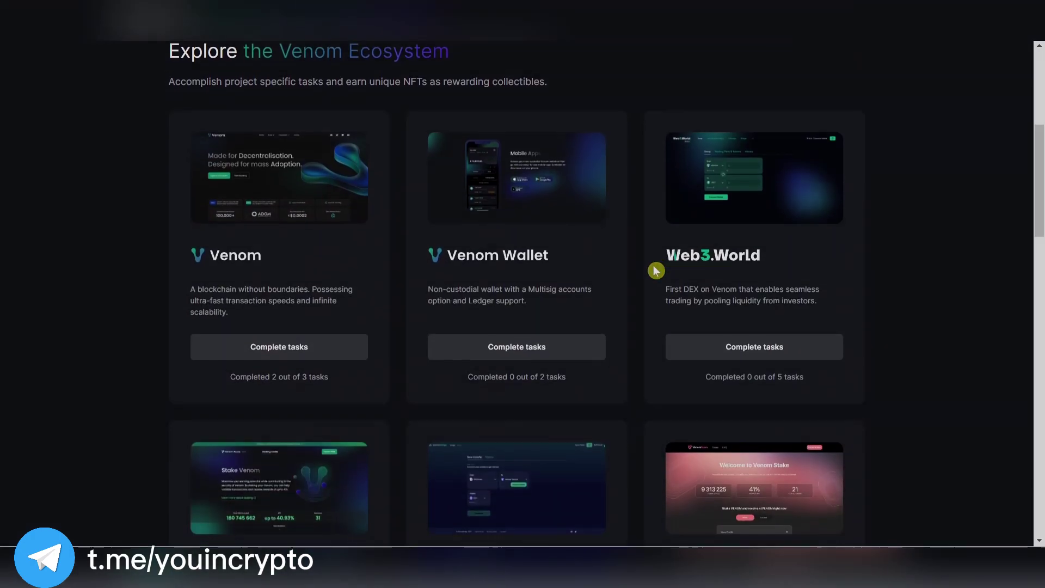